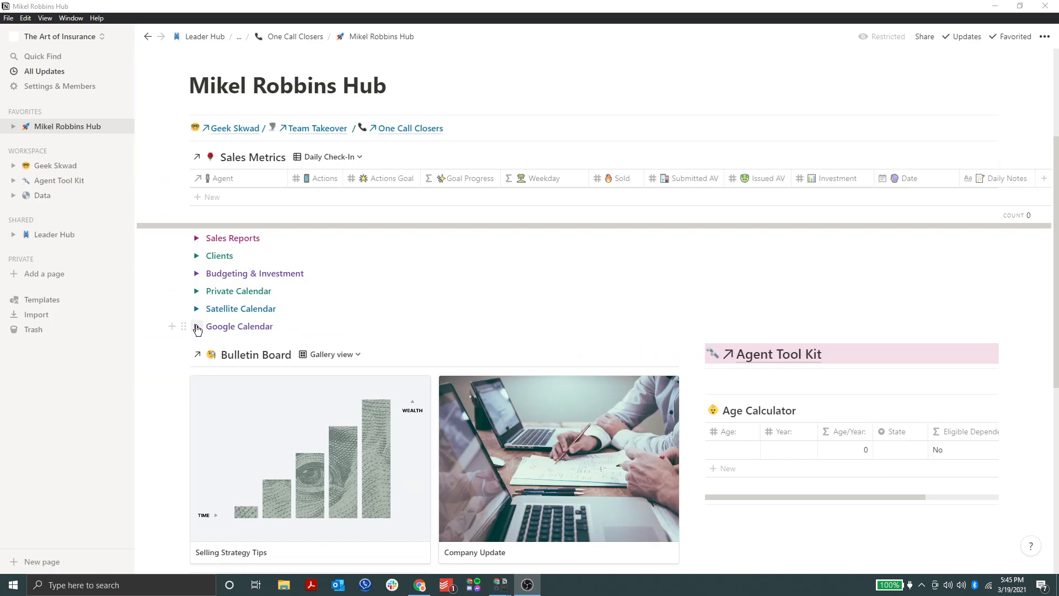
# - Collapse and re-expand the Google Calendar toggle on the hub page to view its embedded calendar
pyautogui.scroll(-2, 249, 324)
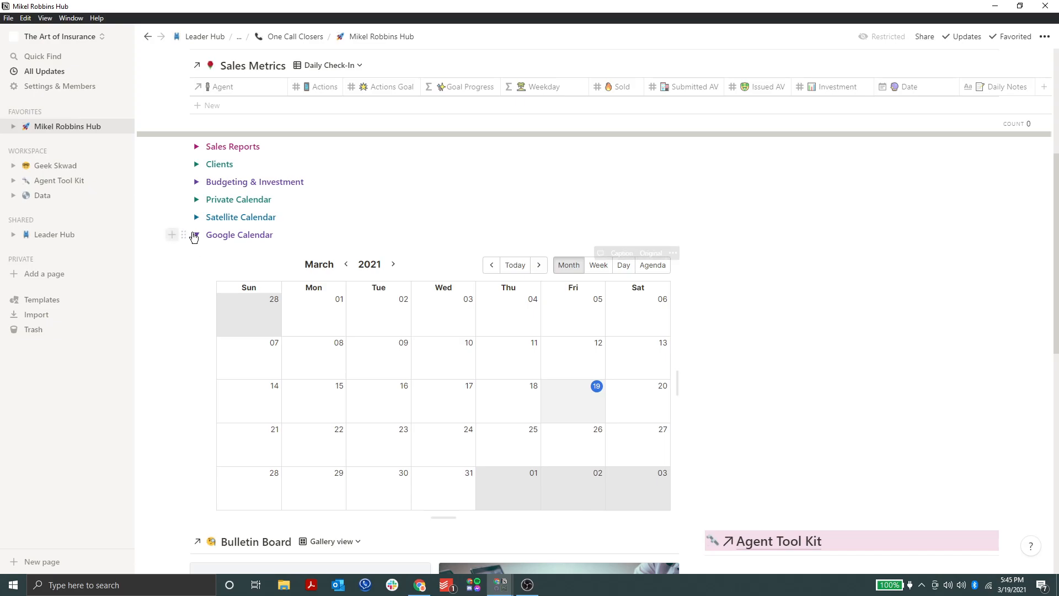
pyautogui.click(195, 236)
pyautogui.click(195, 236)
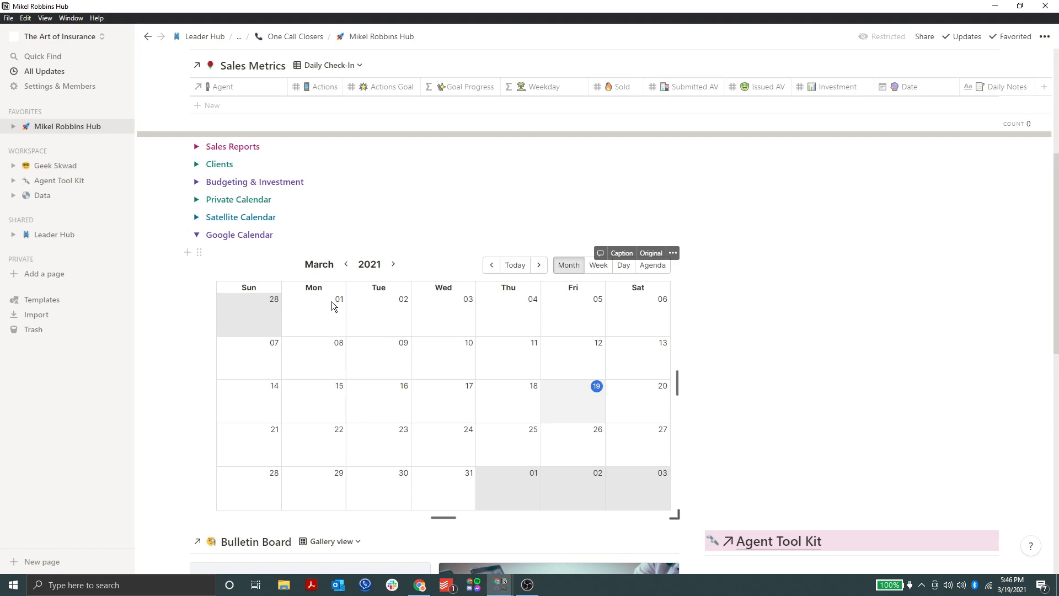
# - Switch to the USHA Demo workspace and go to the list of toggles on its hub page
pyautogui.click(82, 37)
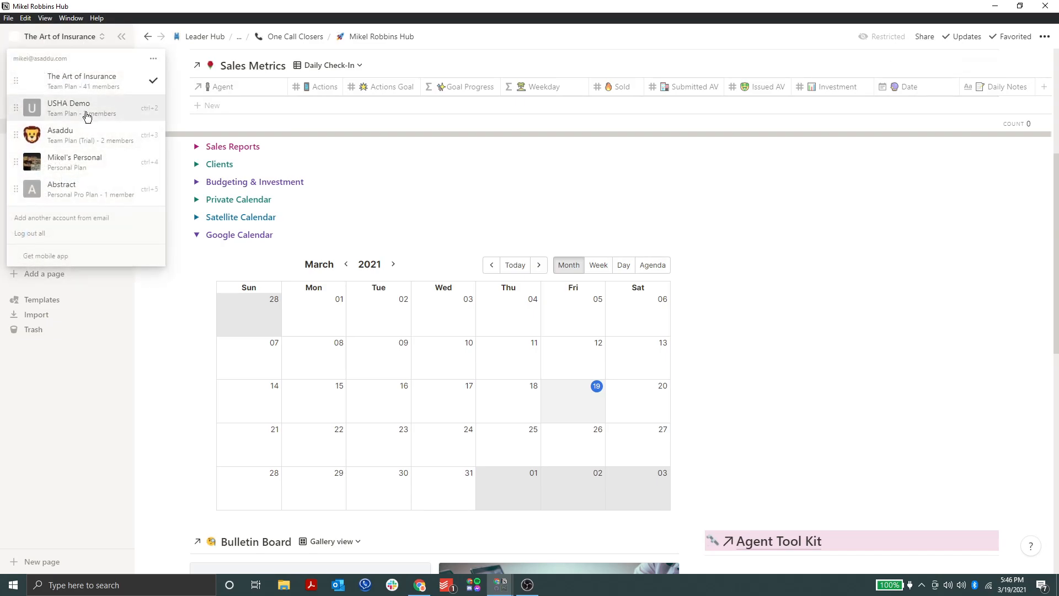
pyautogui.click(86, 107)
pyautogui.scroll(-3, 210, 208)
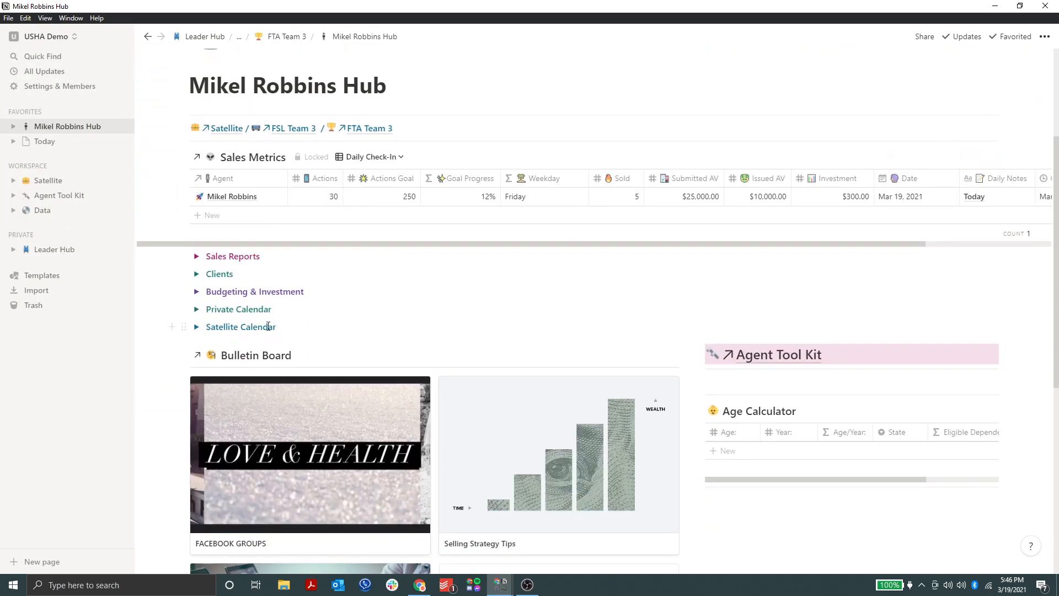
pyautogui.click(174, 330)
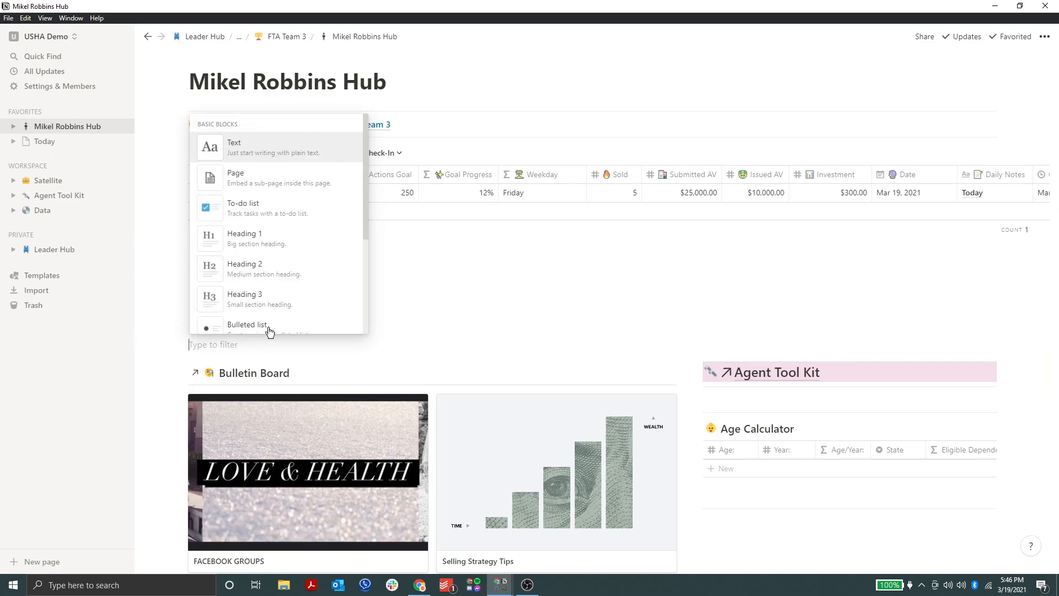
pyautogui.scroll(-4, 284, 254)
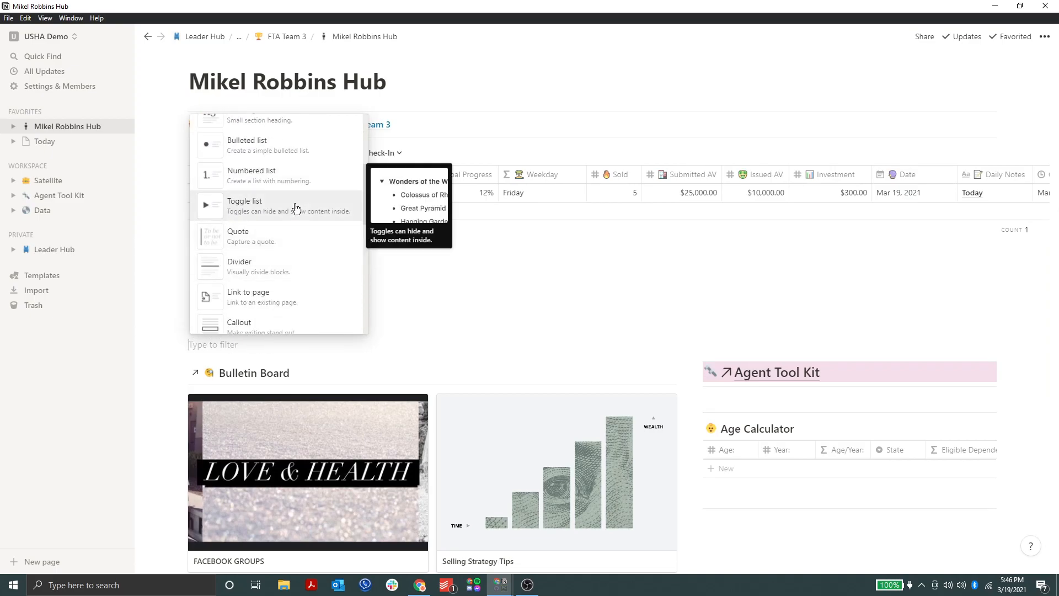
pyautogui.click(295, 208)
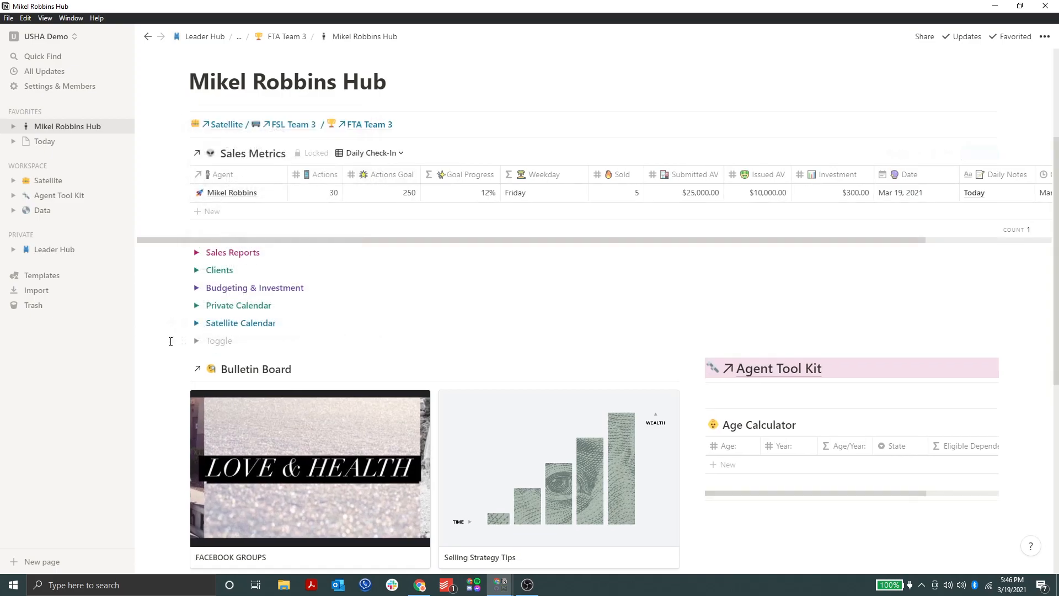
pyautogui.click(183, 342)
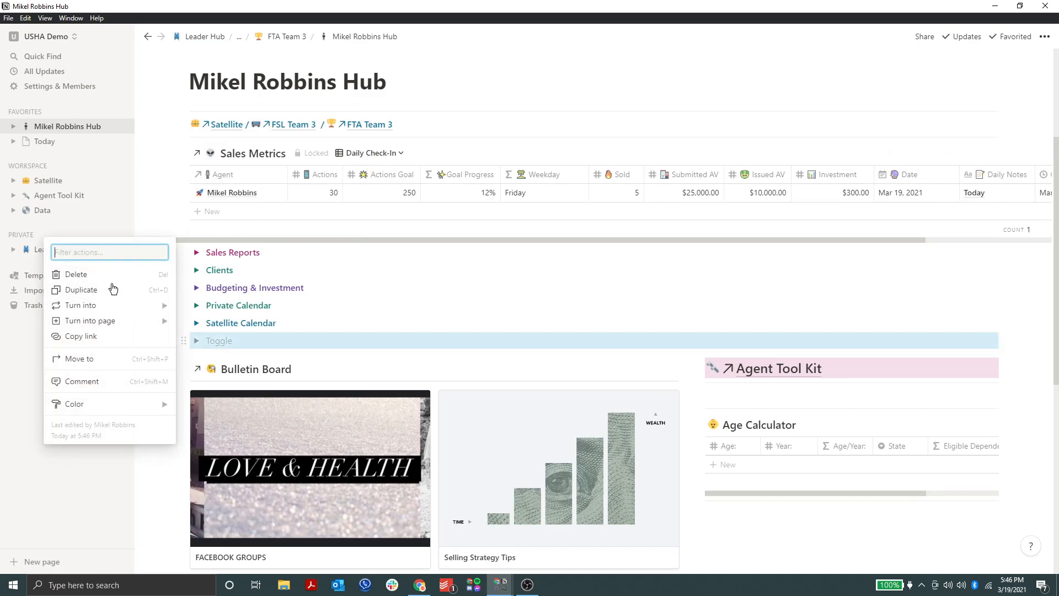
pyautogui.click(107, 282)
# - Add a toggle list below the Satellite Calendar toggle and title it Google Calendar
pyautogui.click(167, 326)
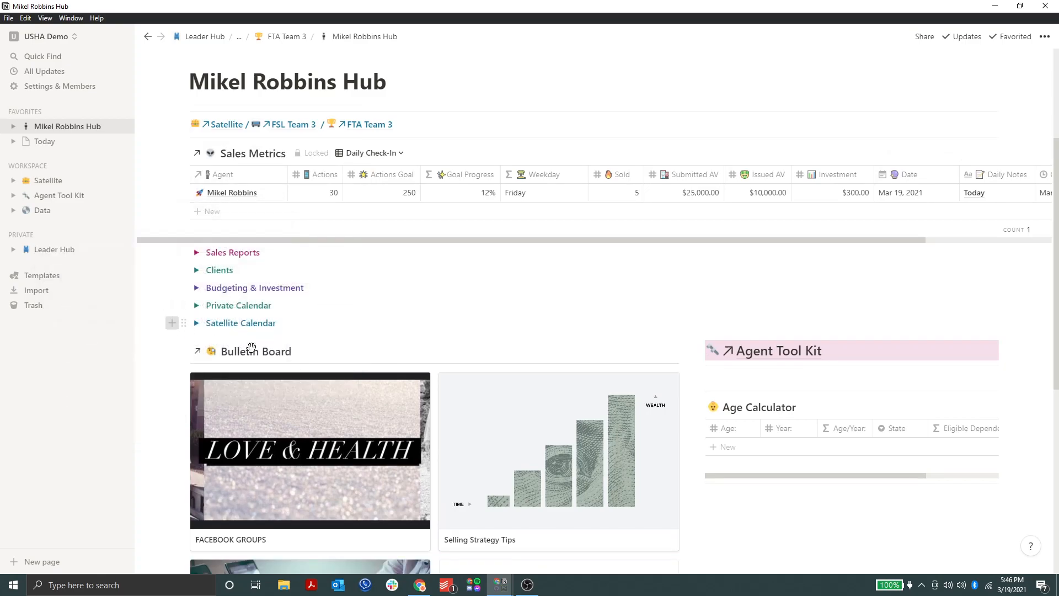
pyautogui.click(277, 350)
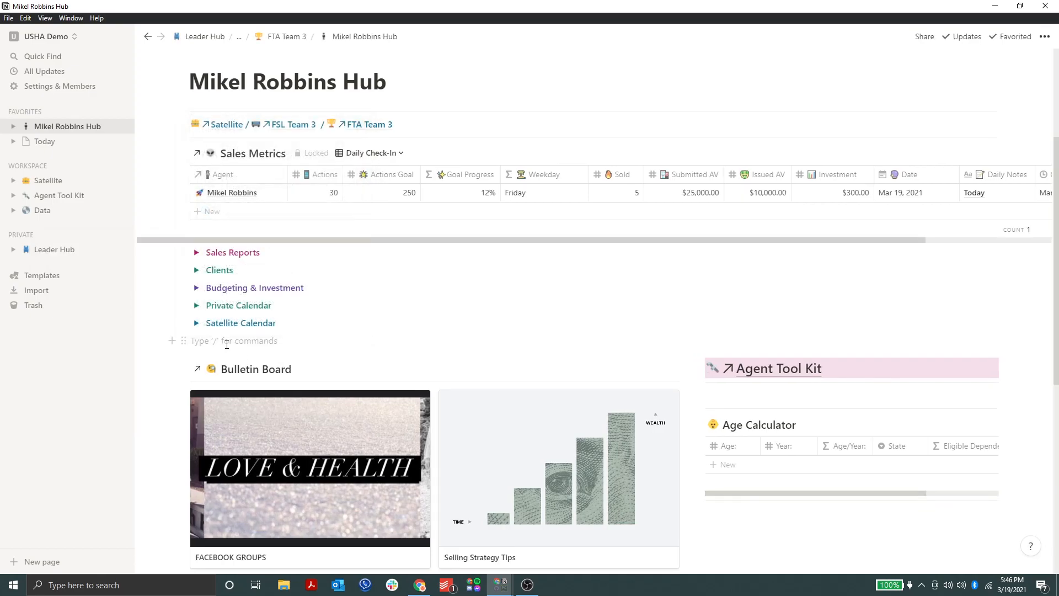
pyautogui.write('/')
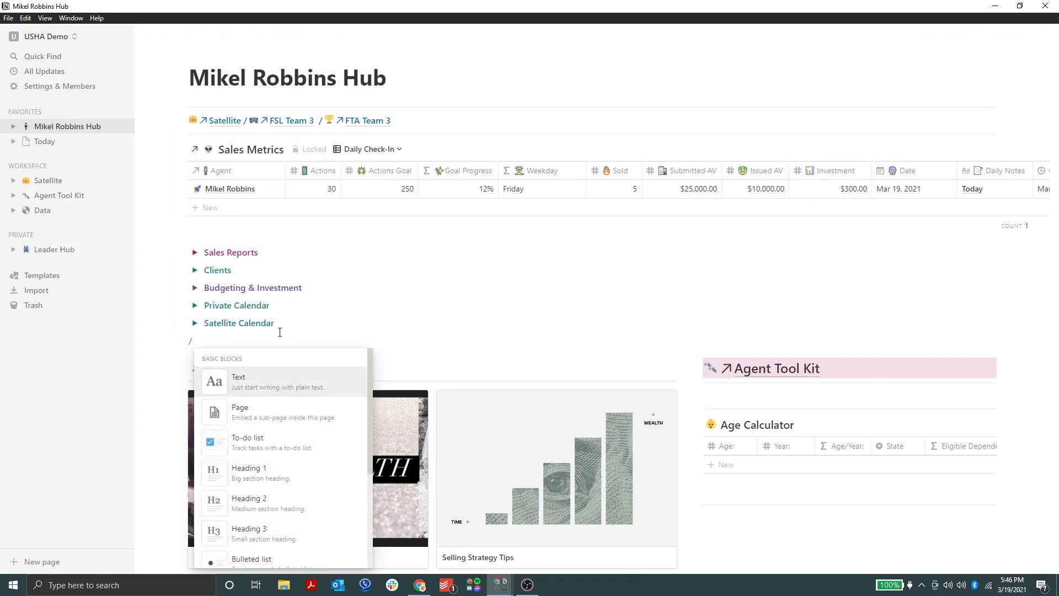
pyautogui.write('toggl')
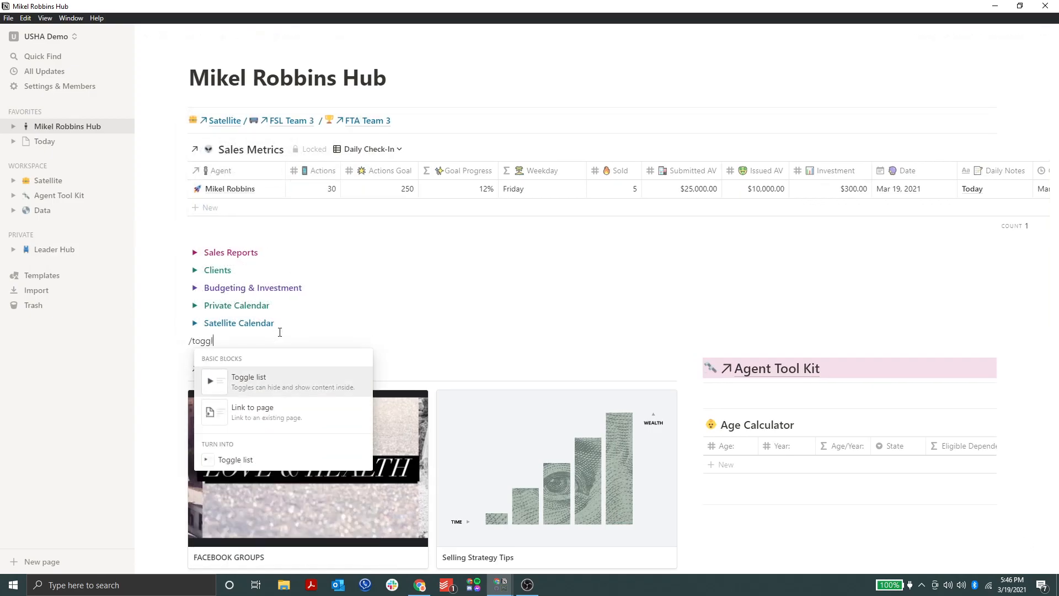
pyautogui.press('Return')
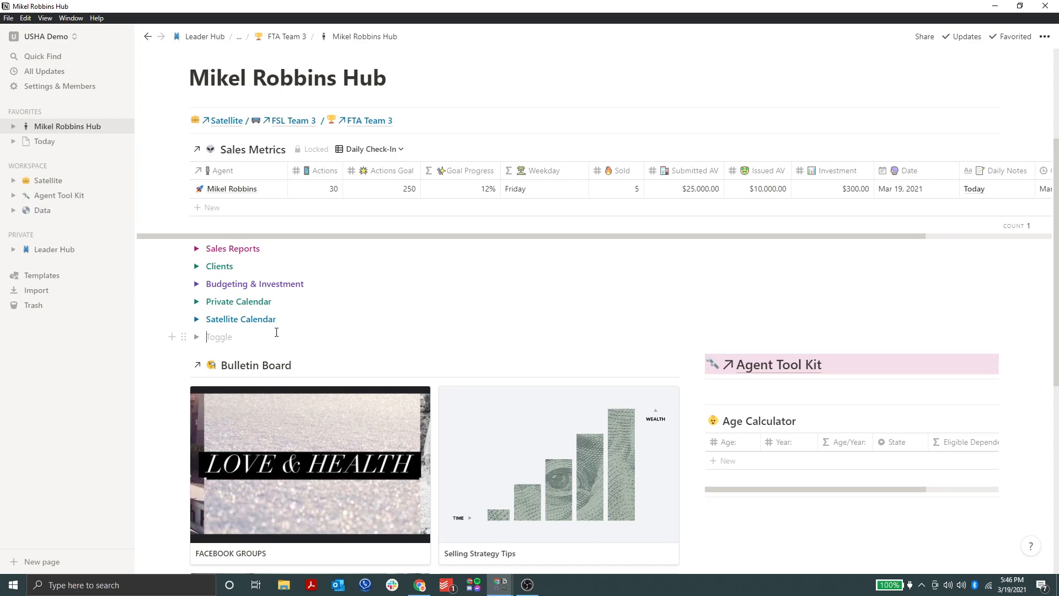
pyautogui.write('Gog')
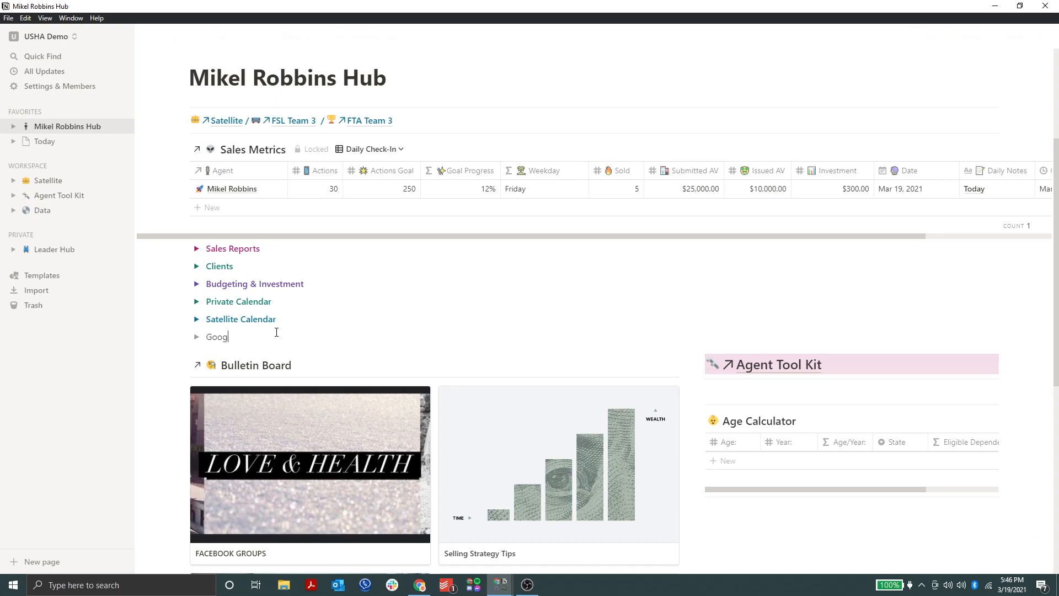
pyautogui.write('gle Calendar')
# - Format the Google Calendar toggle's title as bold and purple, and expand the toggle
pyautogui.moveTo(274, 336); pyautogui.dragTo(209, 338)
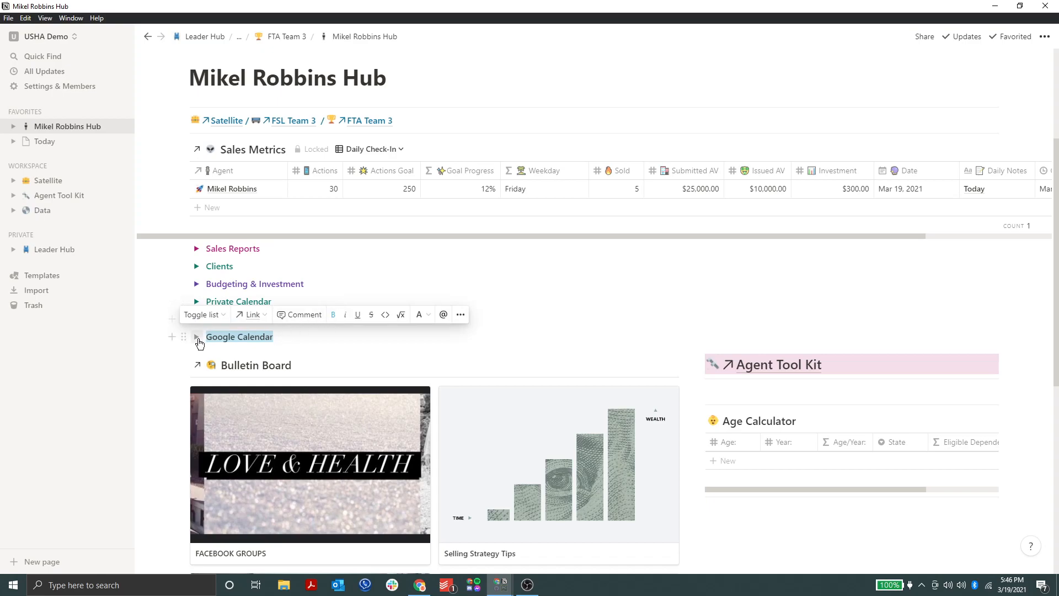
pyautogui.click(184, 337)
pyautogui.moveTo(165, 406)
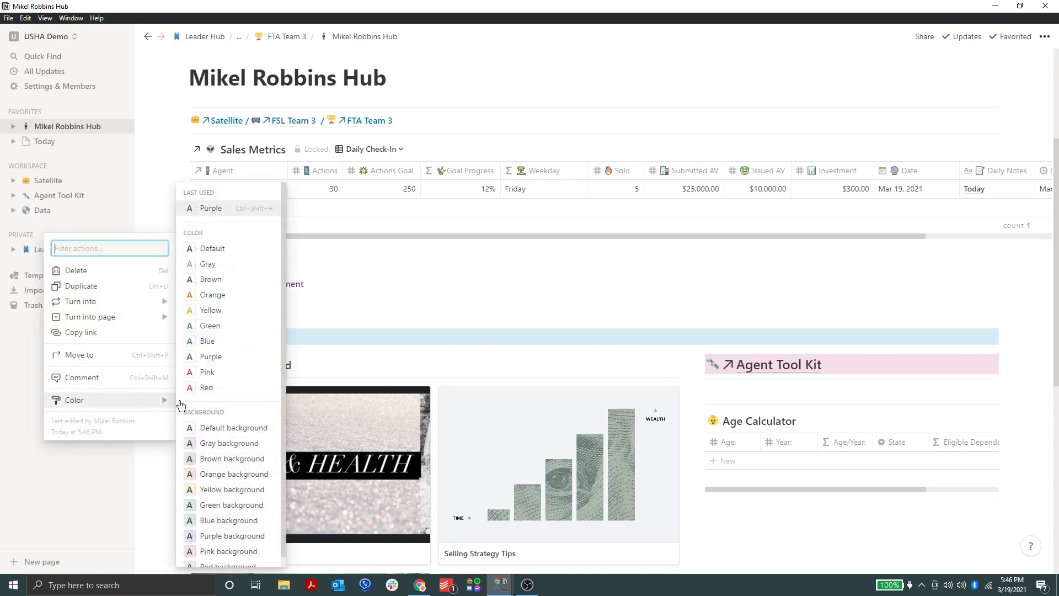
pyautogui.click(251, 356)
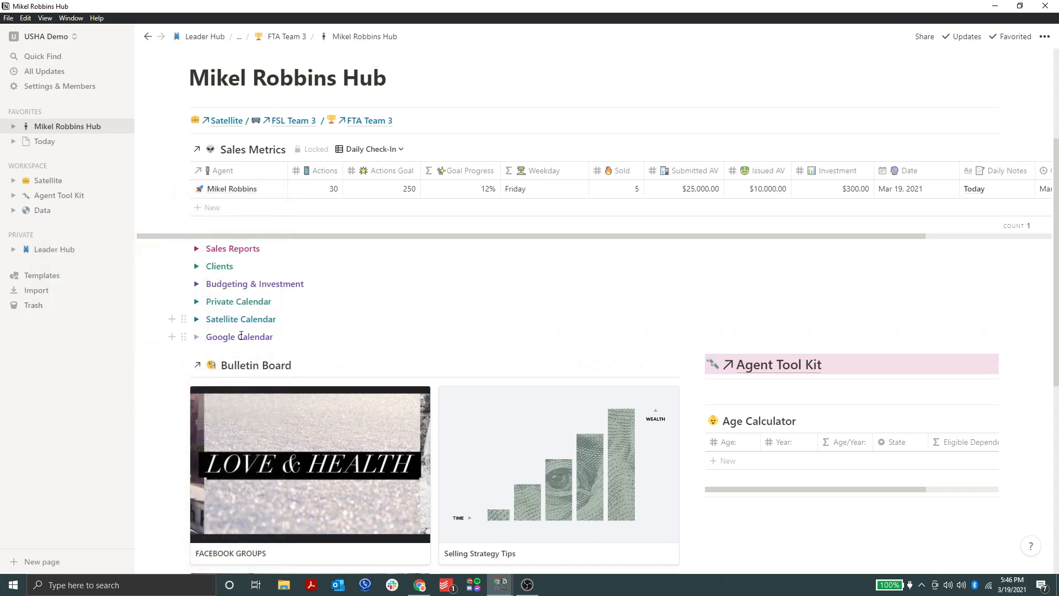
pyautogui.click(196, 337)
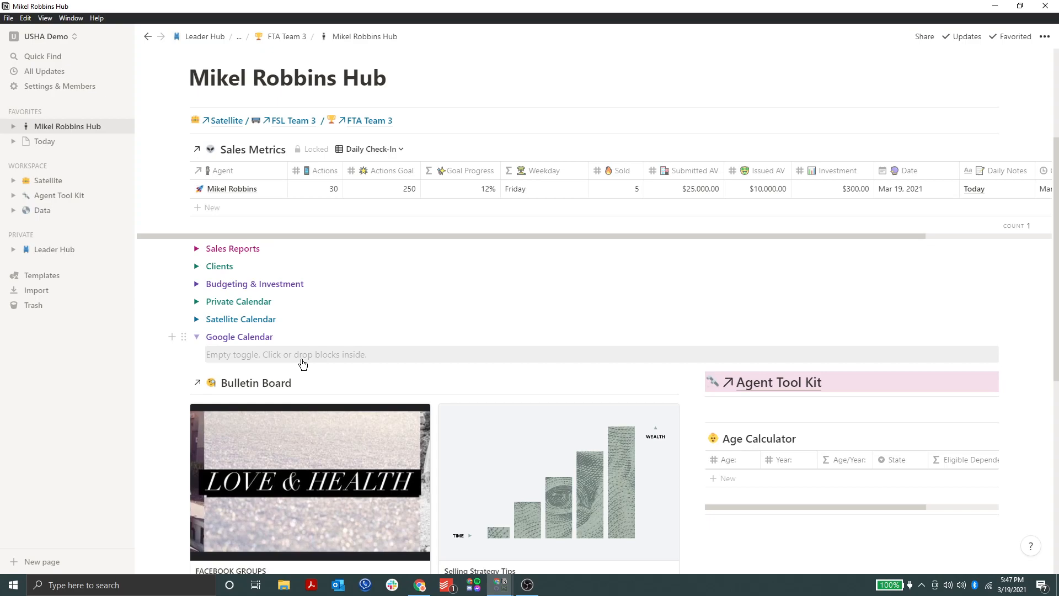
# - Switch to the Chrome window with Indify's signed-out home page and examine its sign-up options and featured widgets
pyautogui.hotkey('alt', 'Tab')
pyautogui.hotkey('alt', 'Tab')
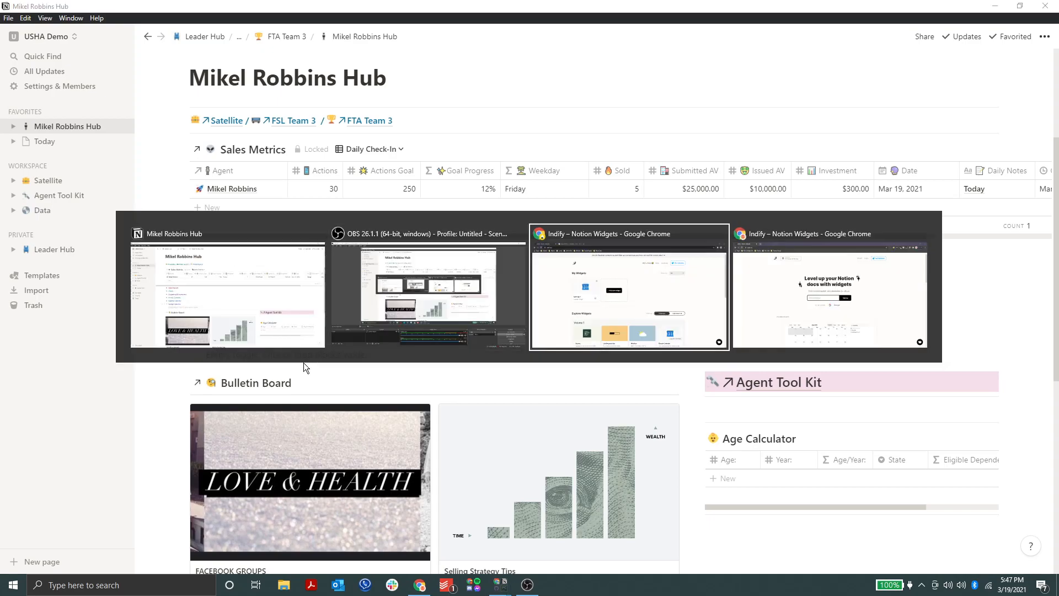
pyautogui.hotkey('alt', 'Tab')
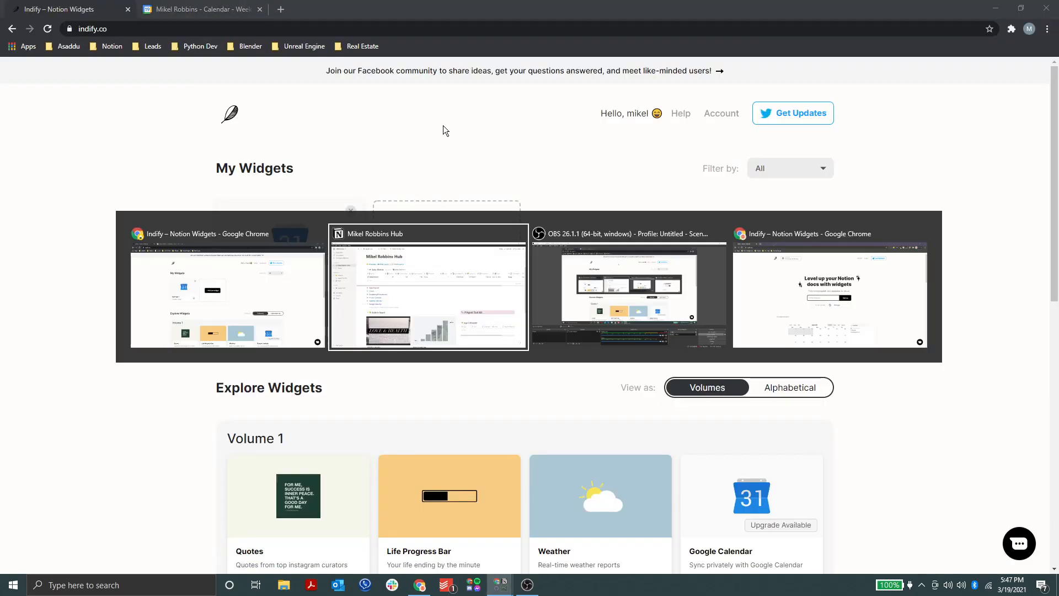
pyautogui.hotkey('alt', 'Tab')
pyautogui.hotkey('alt', 'Tab')
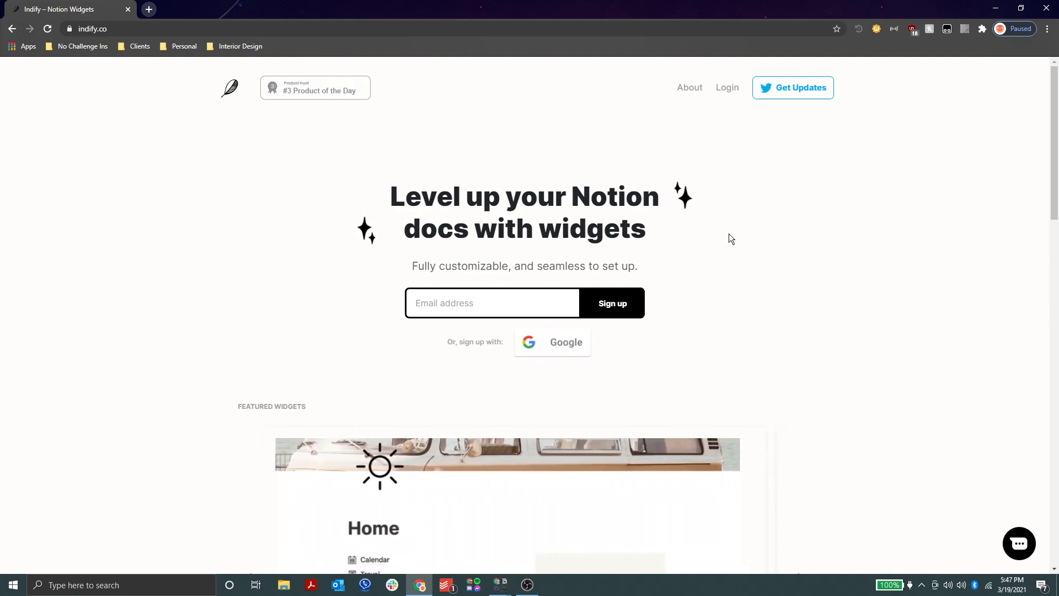
pyautogui.scroll(-5, 730, 238)
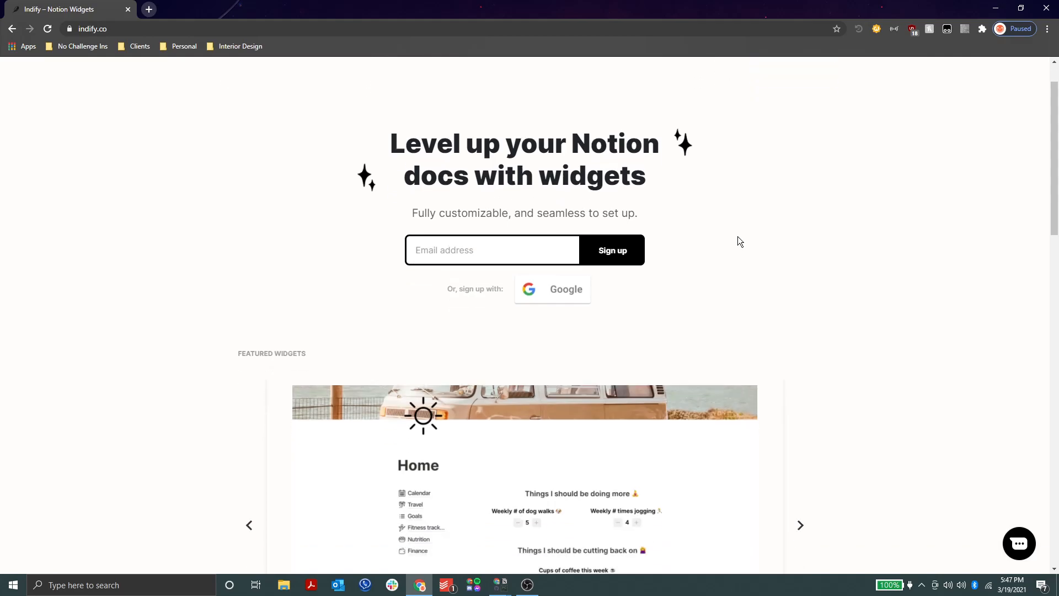
pyautogui.scroll(-5, 737, 236)
pyautogui.scroll(10, 737, 236)
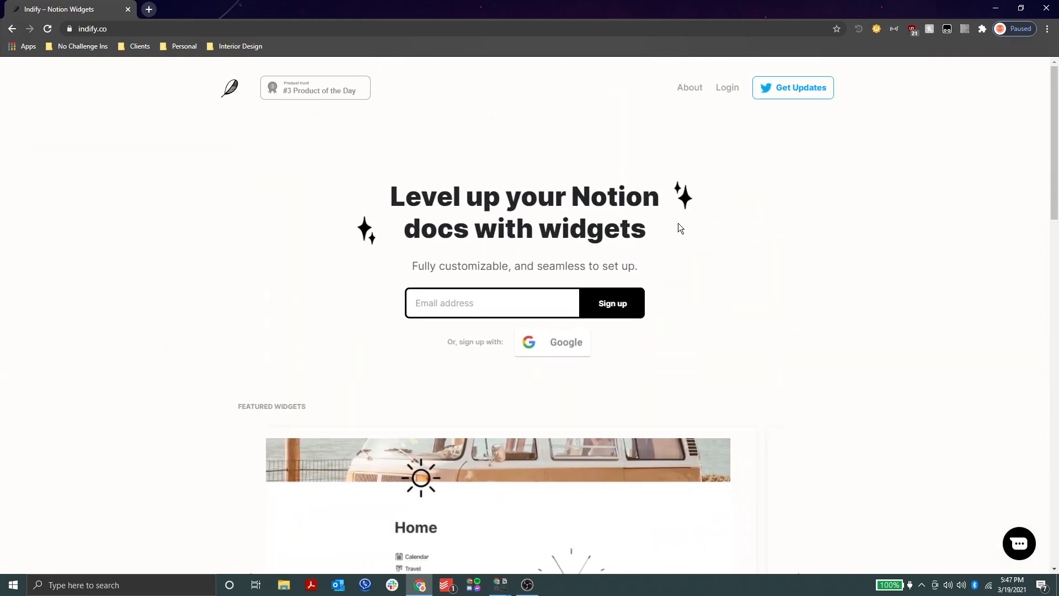
# - Switch to the signed-in Indify dashboard in Chrome and create a Google Calendar widget from Volume 1
pyautogui.hotkey('alt', 'Tab')
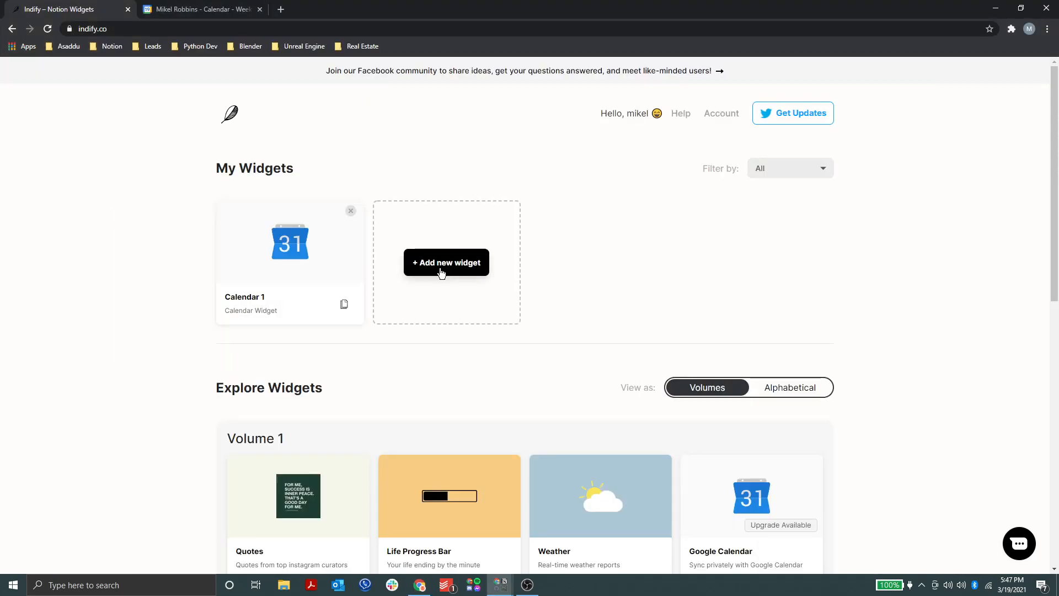
pyautogui.scroll(-7, 523, 312)
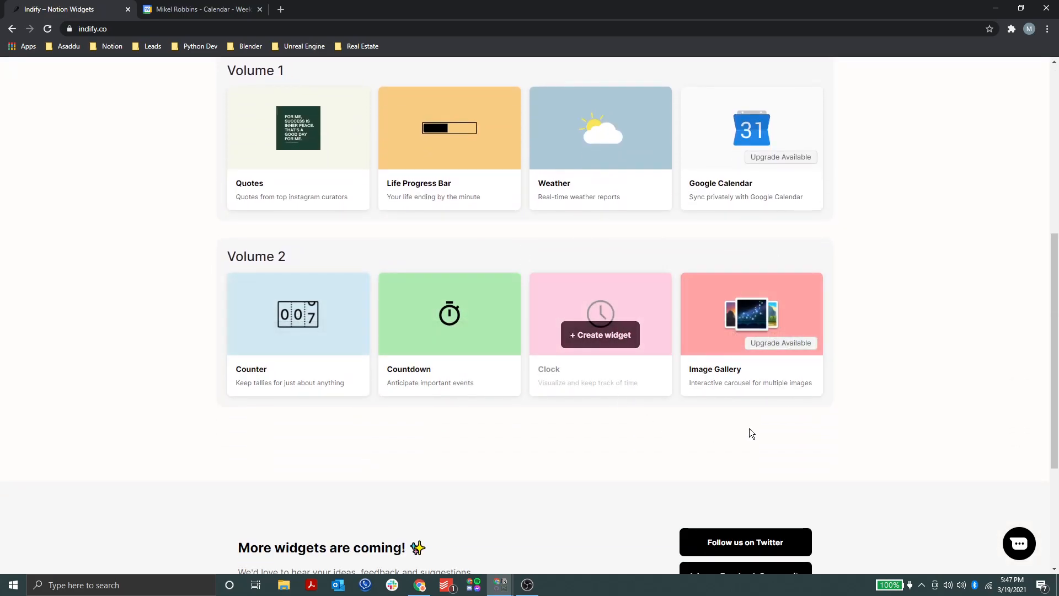
pyautogui.scroll(7, 570, 322)
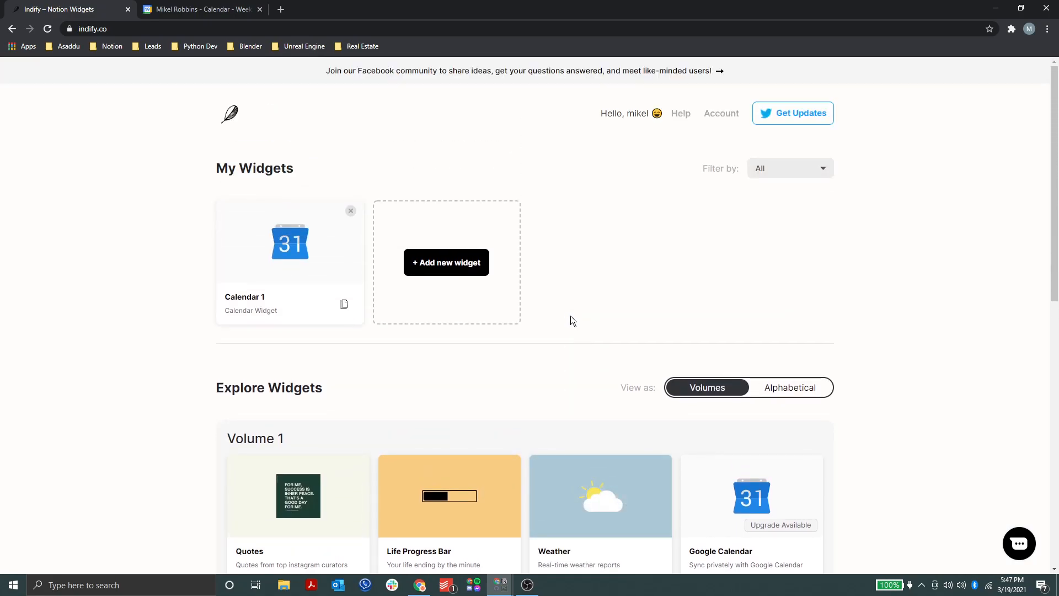
pyautogui.scroll(-2, 573, 309)
pyautogui.scroll(-3, 462, 185)
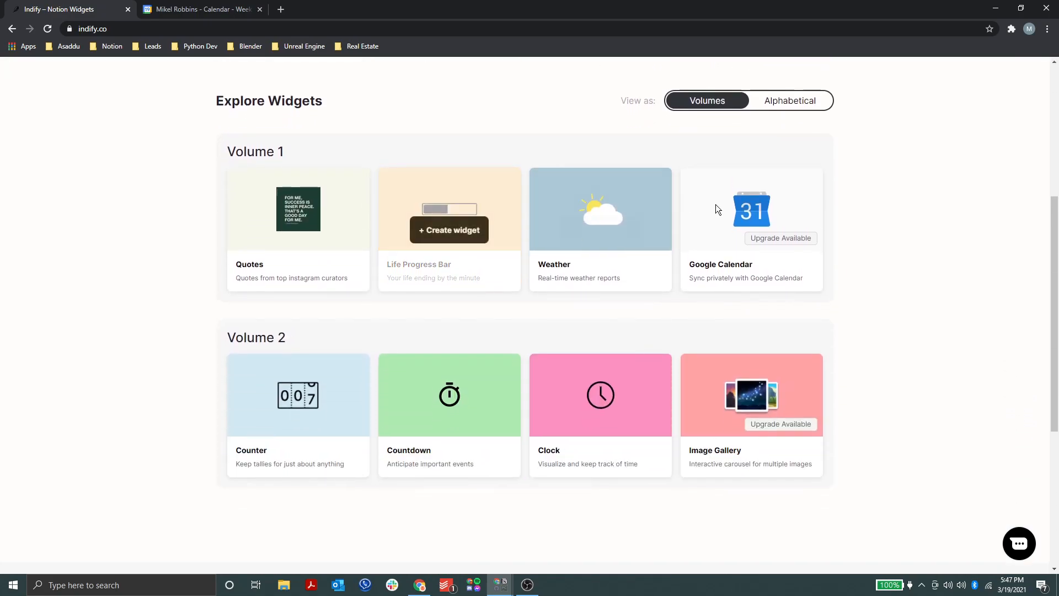
pyautogui.click(763, 231)
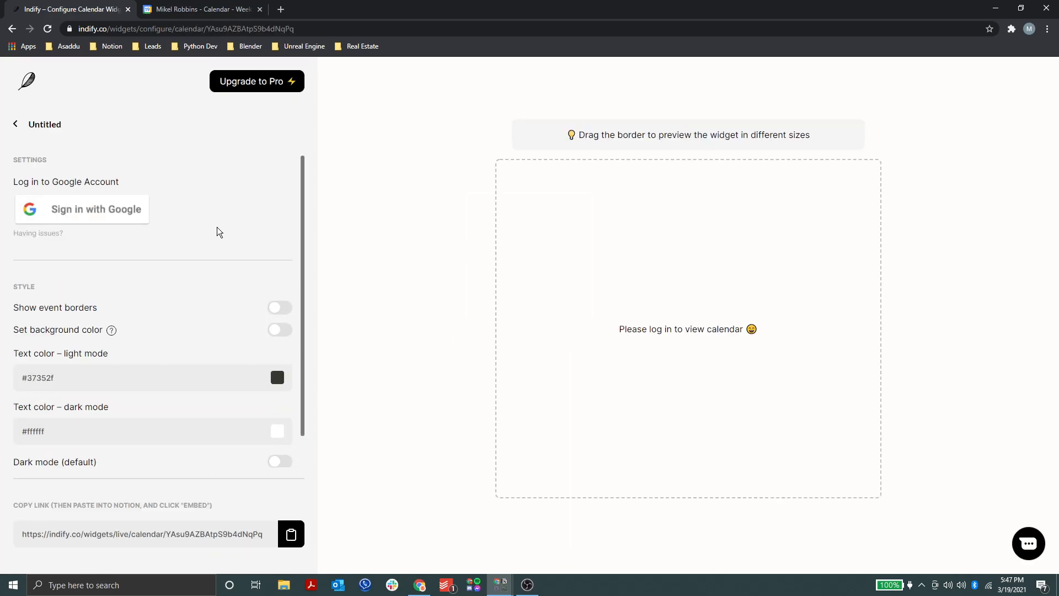
# - Connect the calendar widget to the first listed Google account, allow Indify access, and close the sign-in window
pyautogui.click(93, 208)
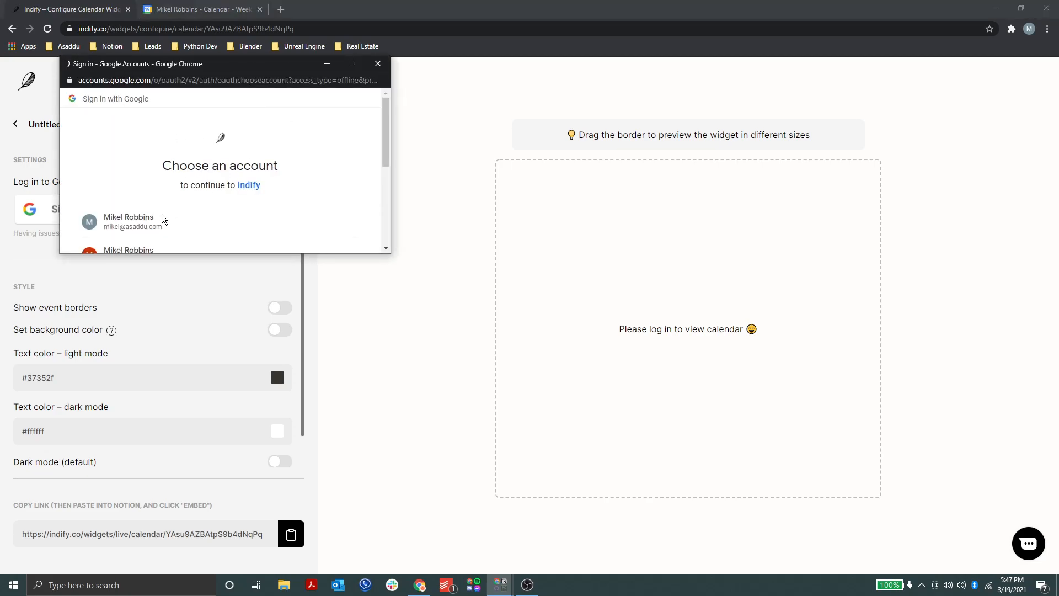
pyautogui.click(161, 219)
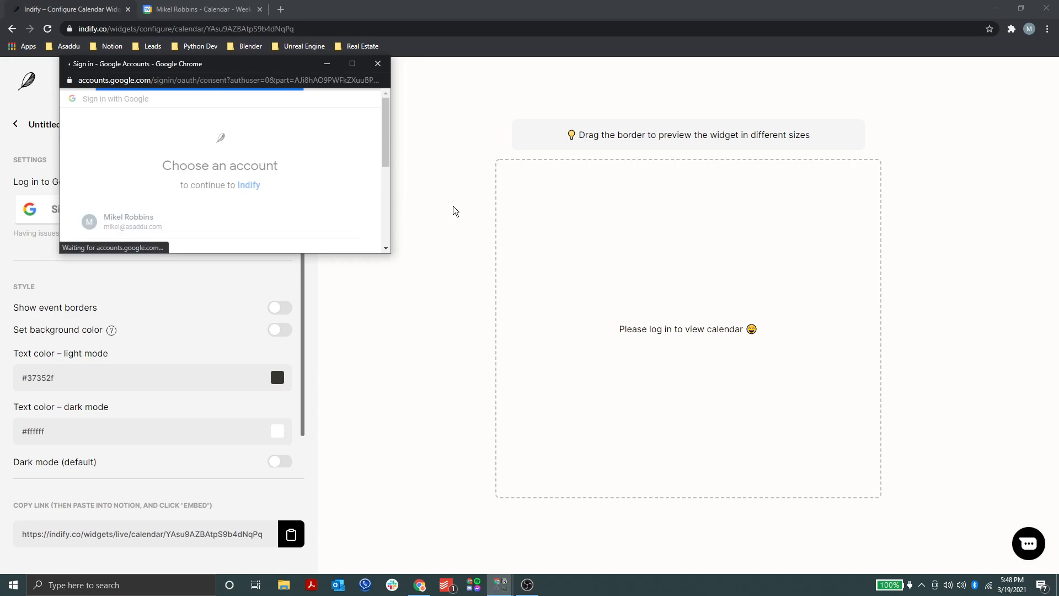
pyautogui.scroll(-3, 277, 199)
pyautogui.click(333, 183)
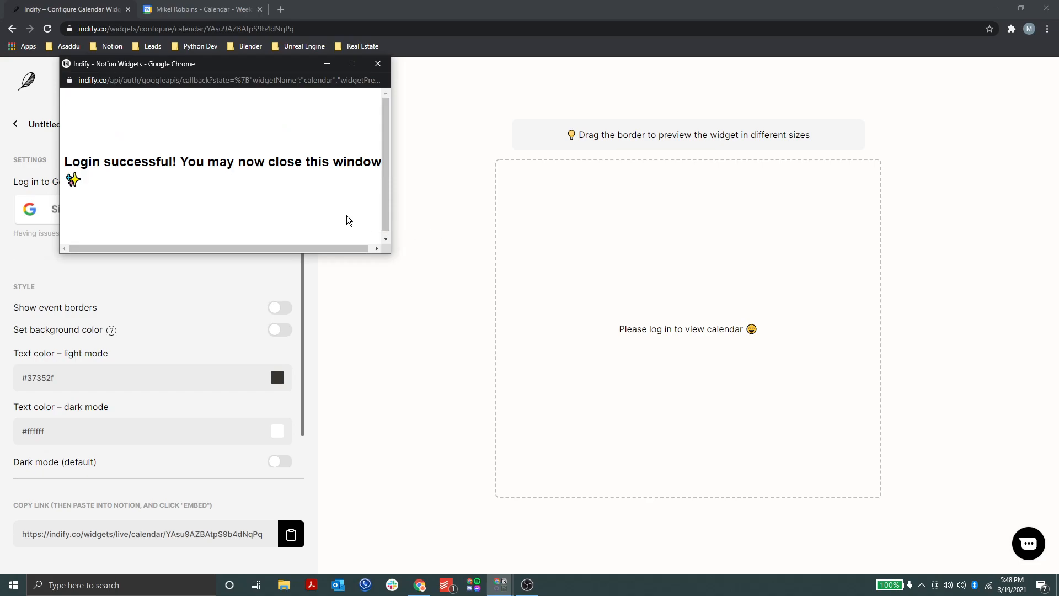
pyautogui.click(378, 64)
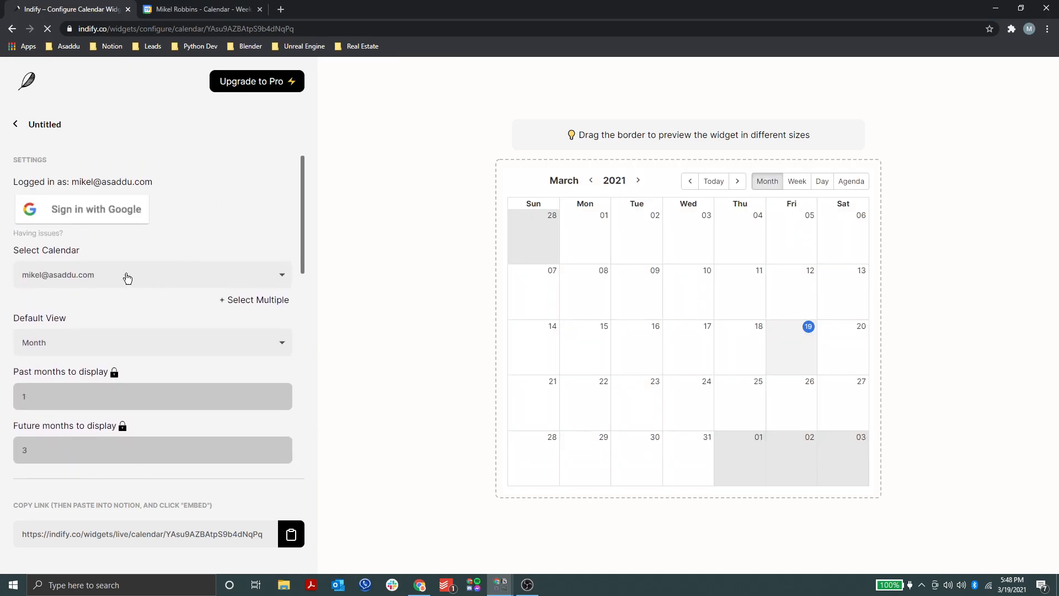
# - Set the widget to the account's own calendar with Month as the default view
pyautogui.click(135, 277)
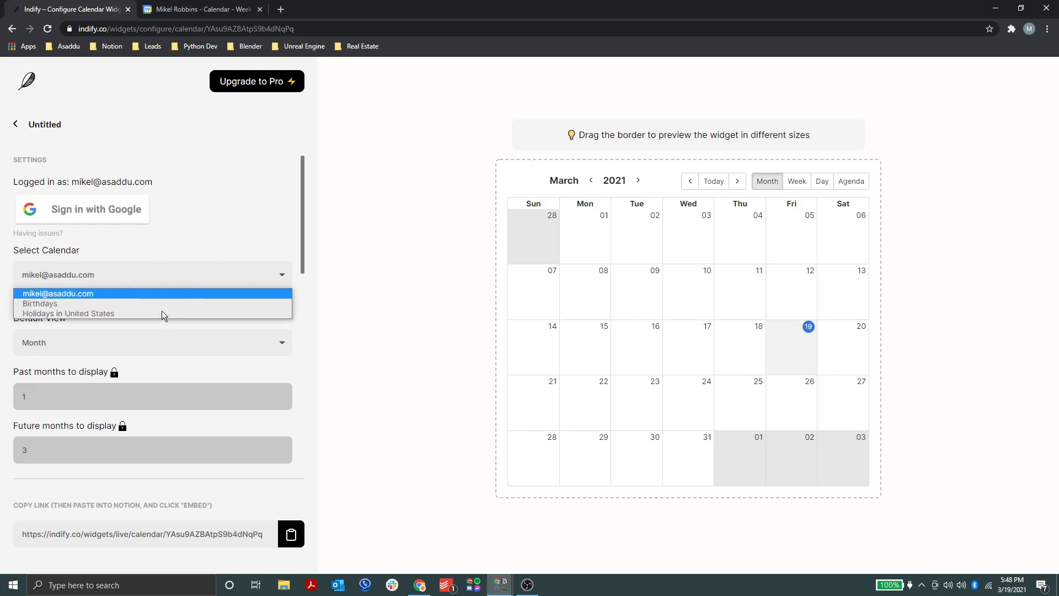
pyautogui.click(161, 297)
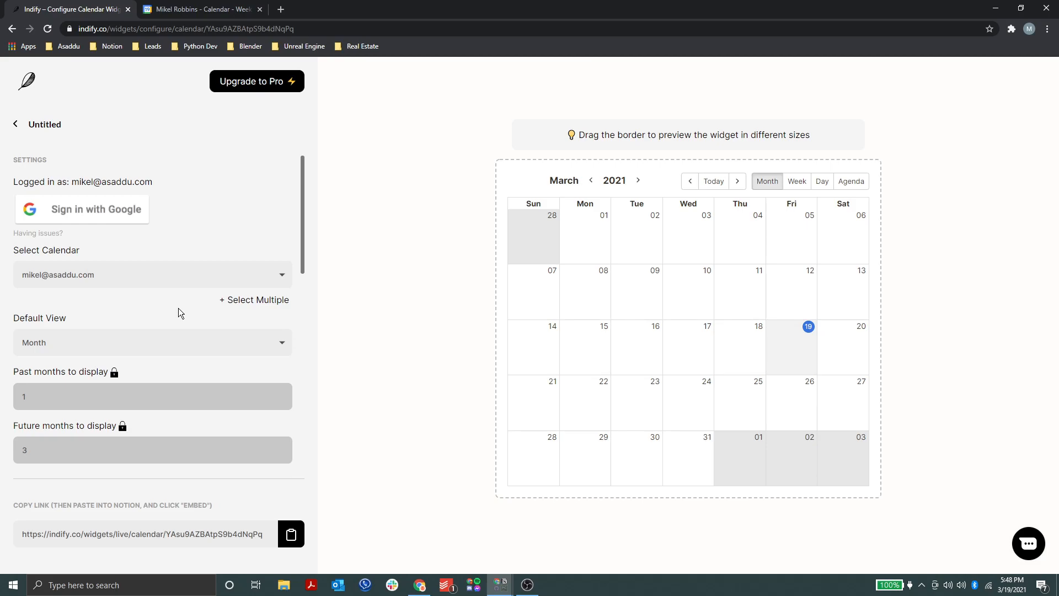
pyautogui.scroll(-2, 165, 302)
pyautogui.click(216, 255)
pyautogui.click(199, 246)
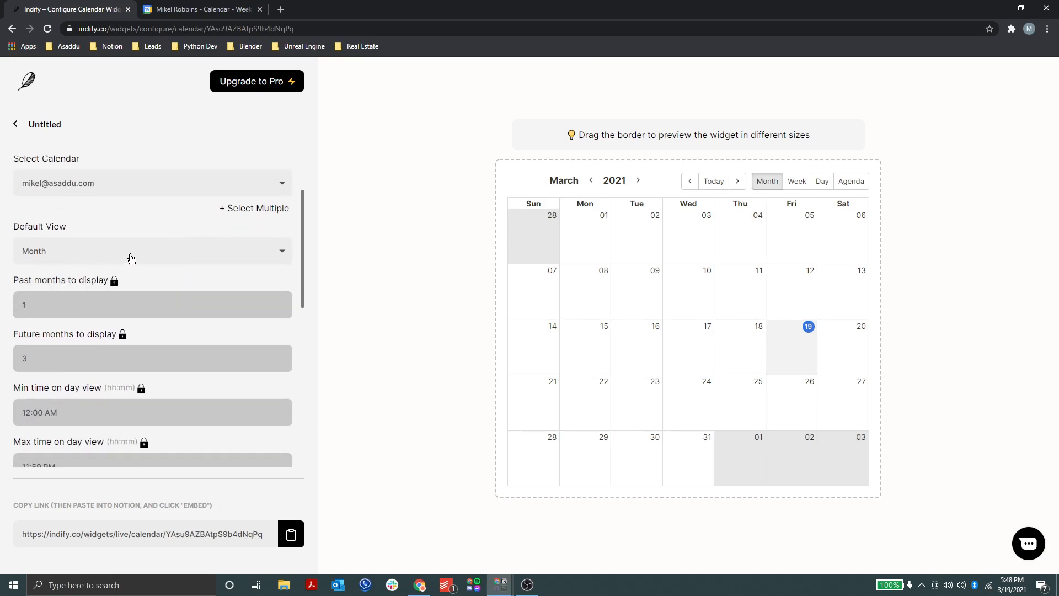
# - Examine the widget's month range, day-view times, time format and style options
pyautogui.scroll(-2, 135, 251)
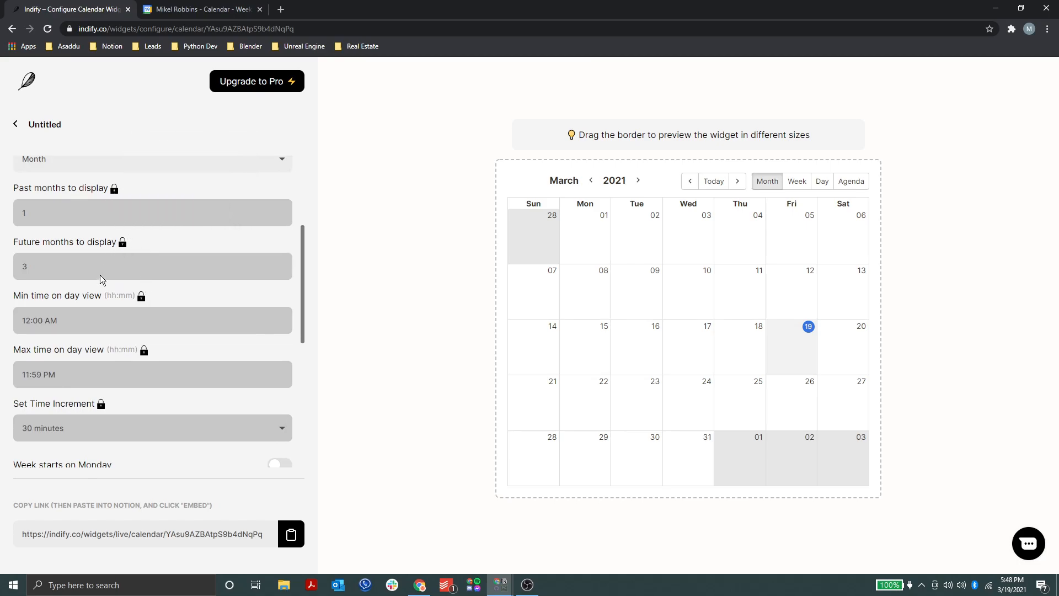
pyautogui.scroll(-2, 138, 298)
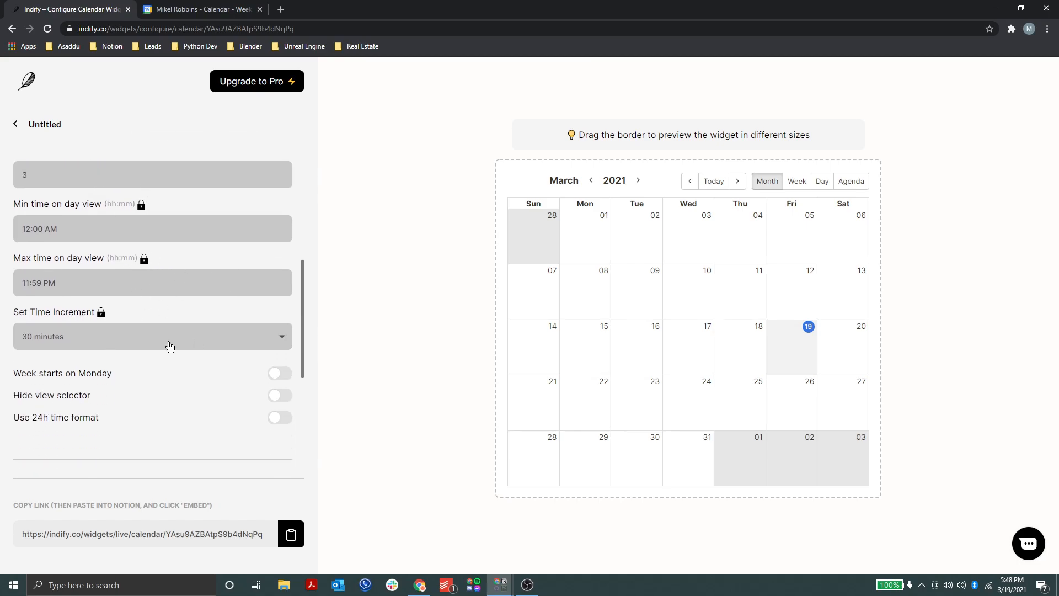
pyautogui.scroll(-2, 243, 342)
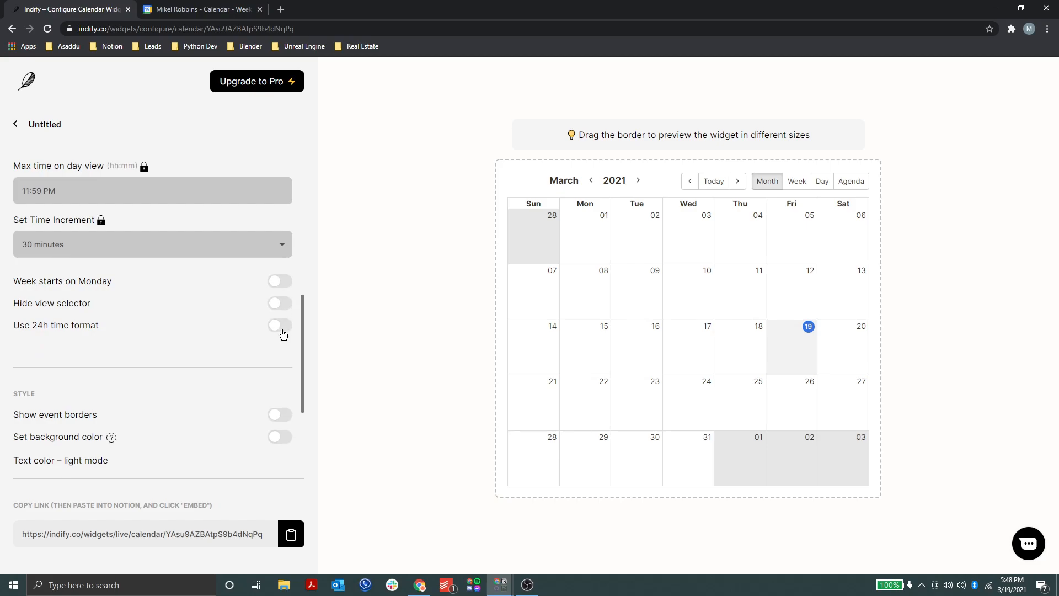
pyautogui.scroll(-2, 283, 334)
pyautogui.scroll(-1, 267, 326)
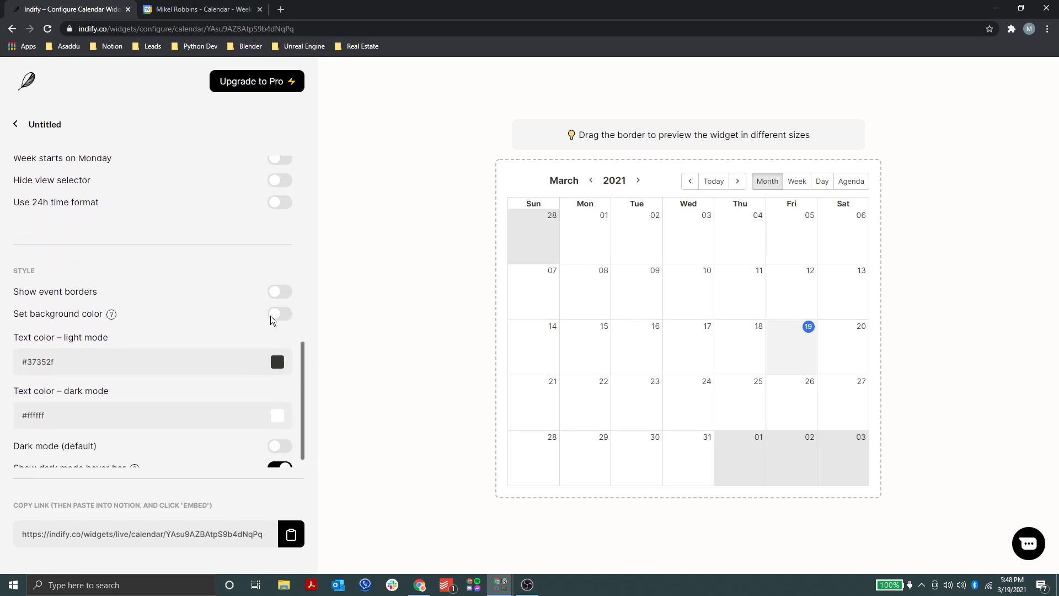
pyautogui.click(278, 343)
pyautogui.click(236, 439)
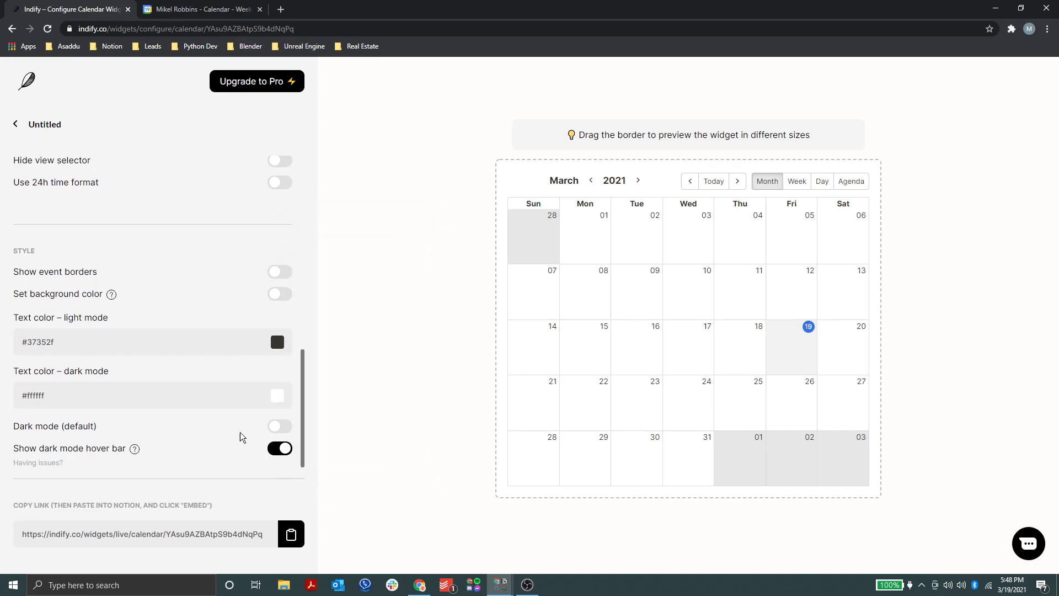
# - Try dark mode as the calendar widget's default and switch it back off
pyautogui.click(280, 426)
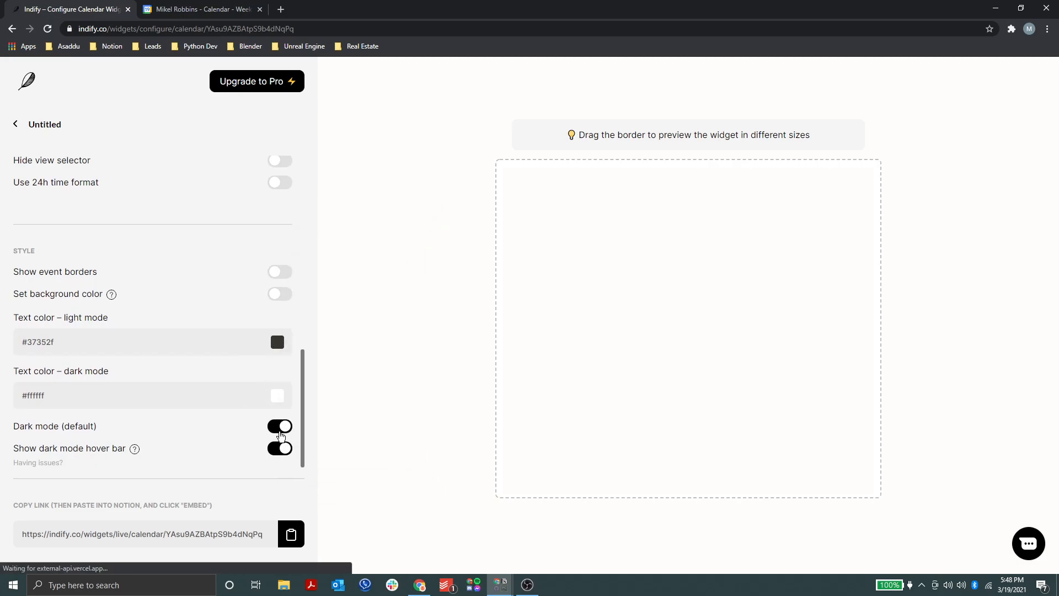
pyautogui.click(280, 427)
pyautogui.scroll(10, 174, 388)
pyautogui.scroll(-10, 173, 387)
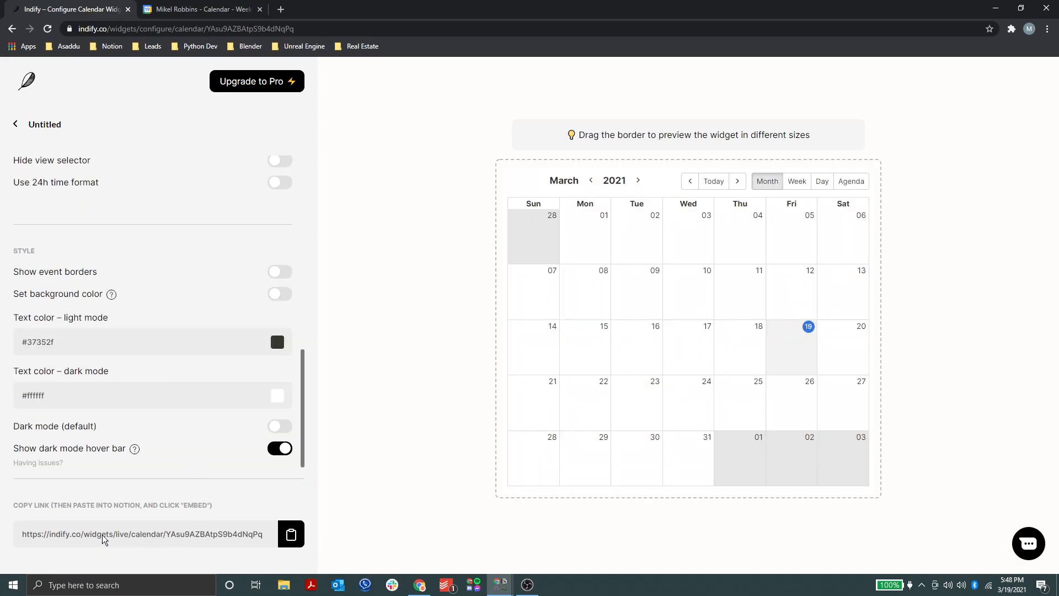
# - Copy the calendar widget's link and switch to the hub page in Notion
pyautogui.click(294, 538)
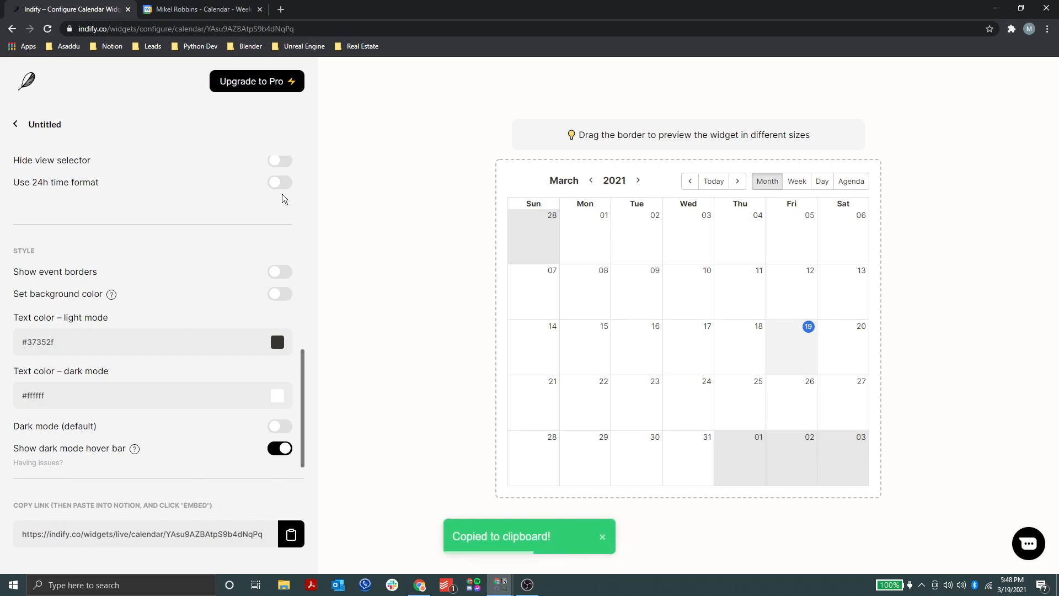
pyautogui.hotkey('alt', 'Tab')
pyautogui.hotkey('alt', 'Tab')
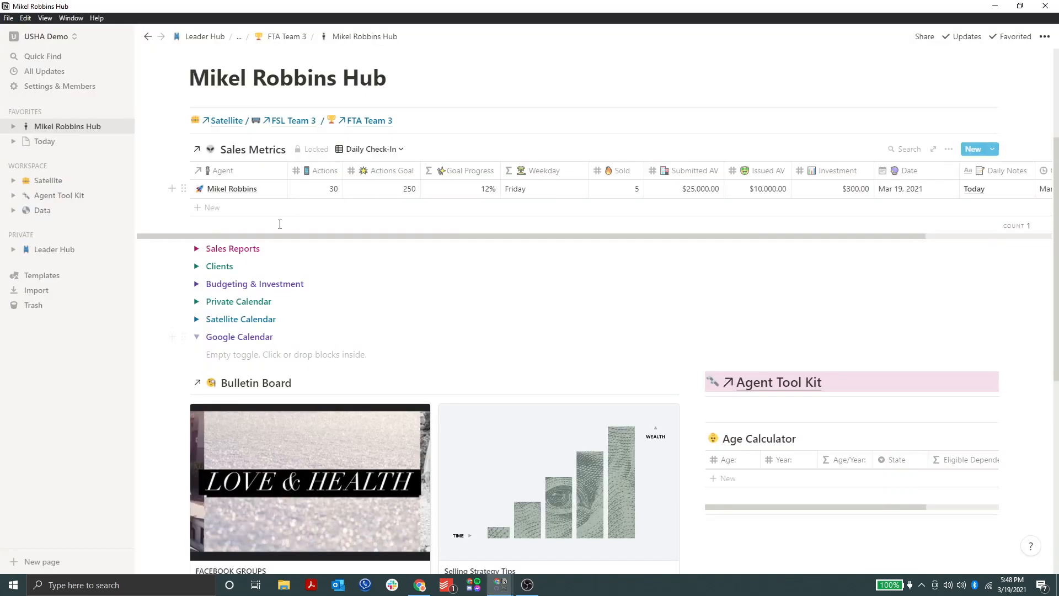
# - Add an Embed block inside the empty Google Calendar toggle using the copied widget link
pyautogui.click(303, 353)
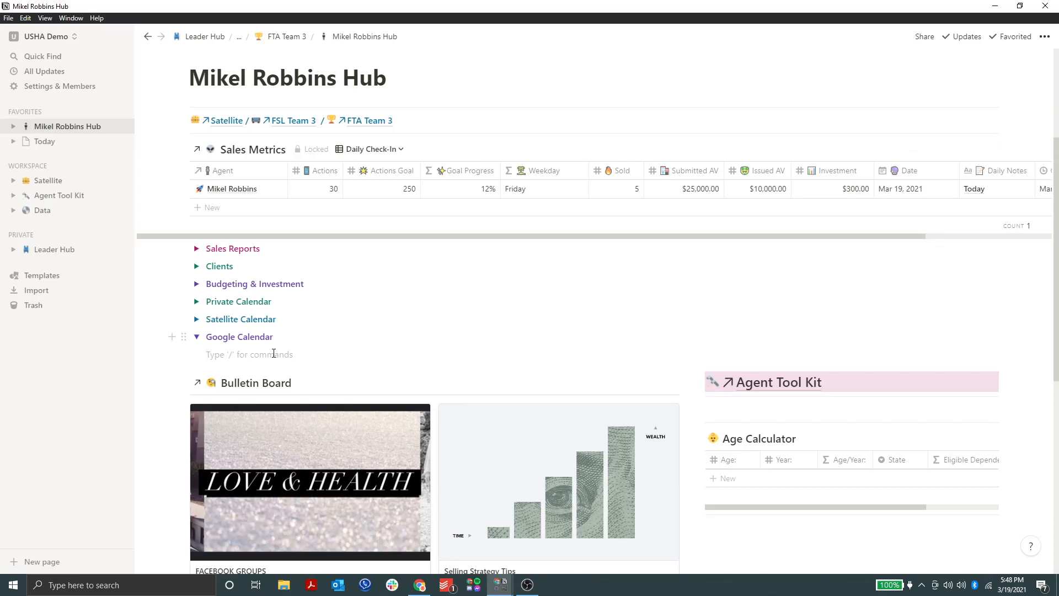
pyautogui.write('/')
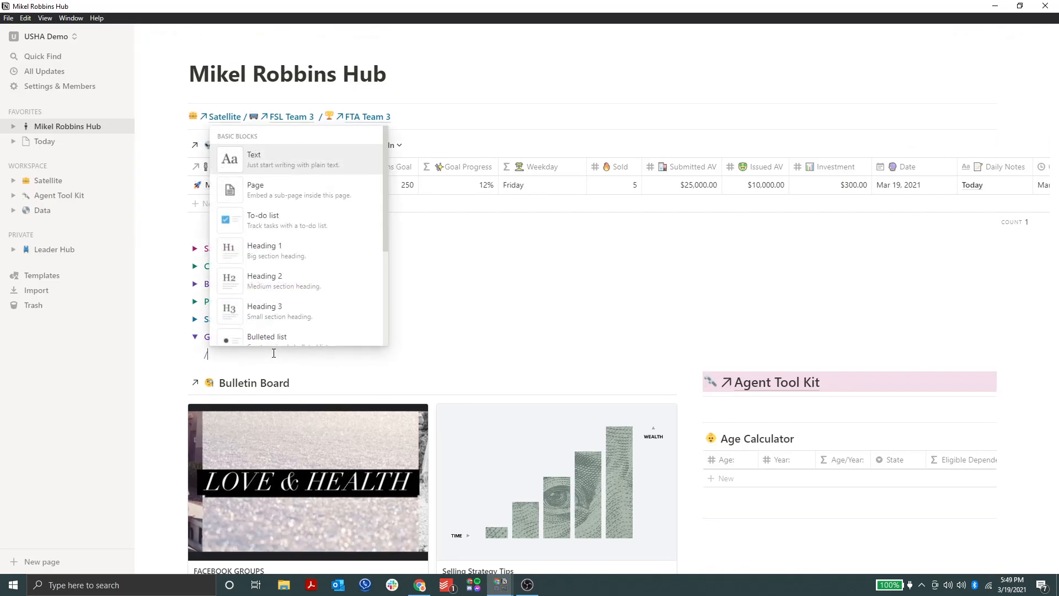
pyautogui.write('embed')
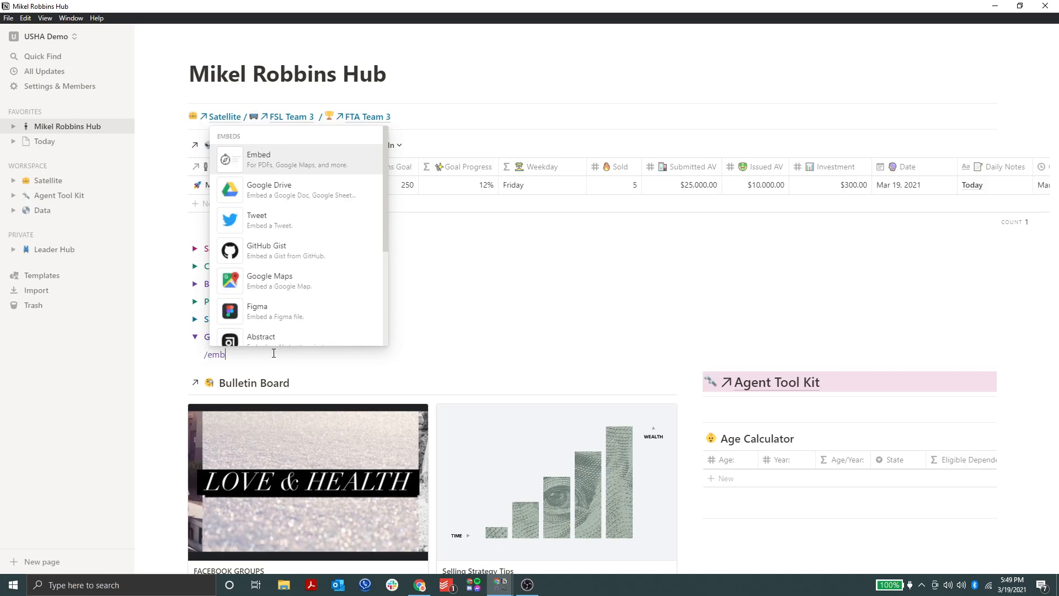
pyautogui.click(289, 160)
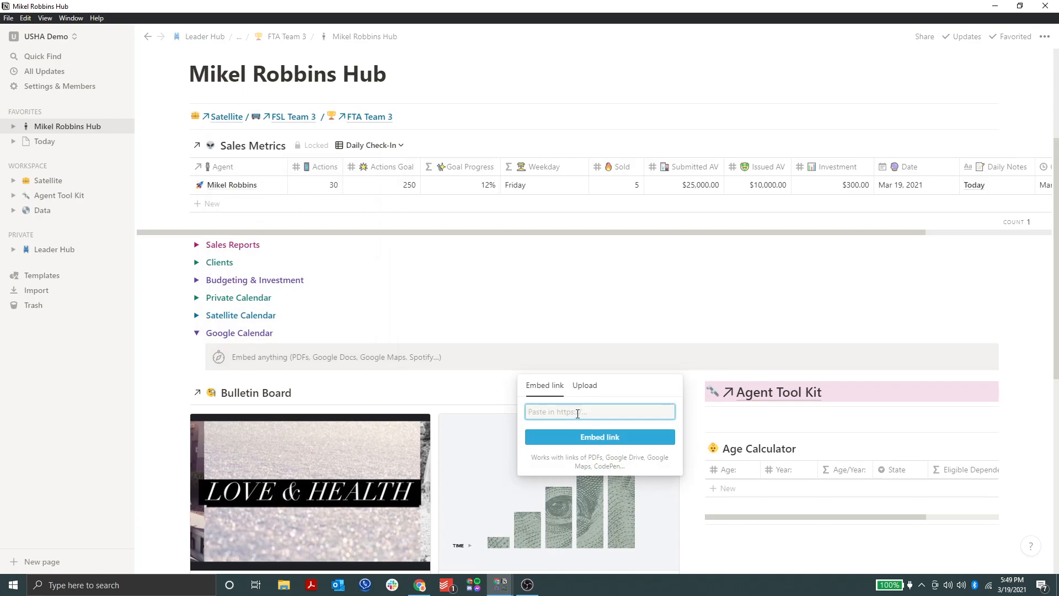
pyautogui.hotkey('ctrl', 'v')
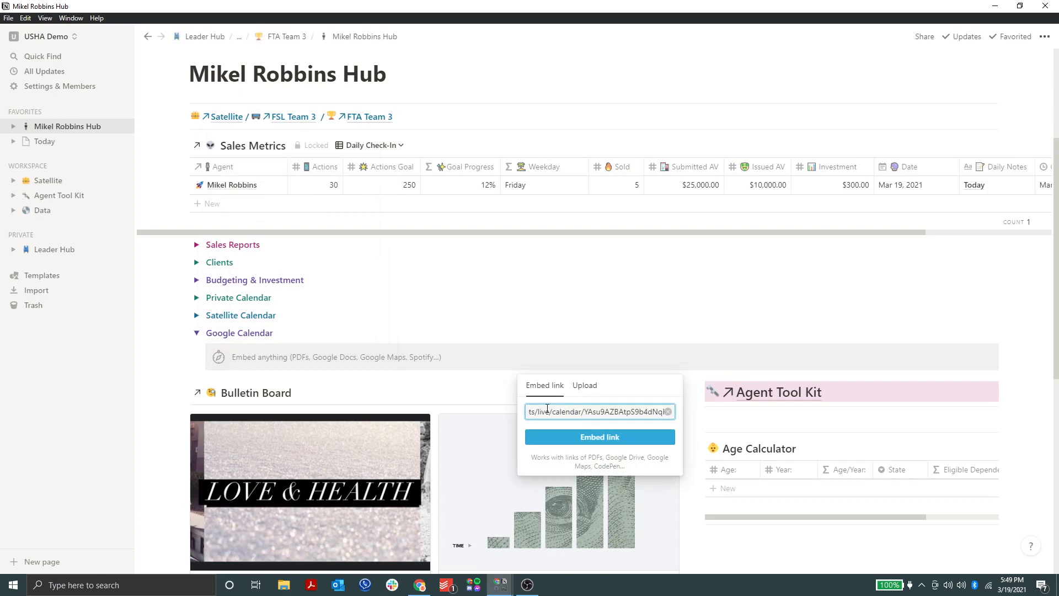
pyautogui.click(564, 437)
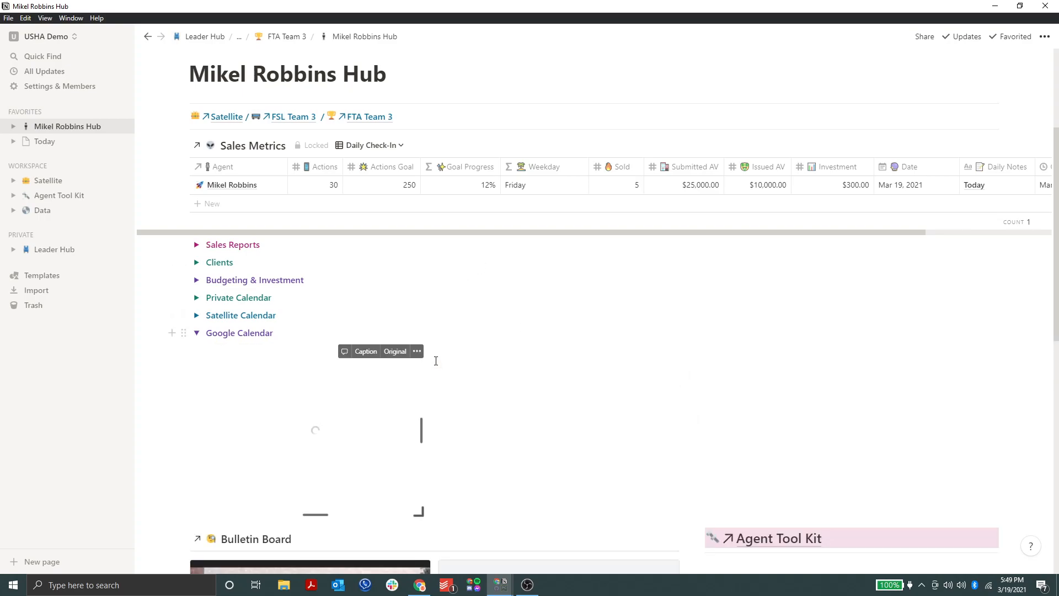
# - Enlarge the embedded calendar in both directions to nearly the width of the Bulletin Board gallery
pyautogui.scroll(-2, 450, 396)
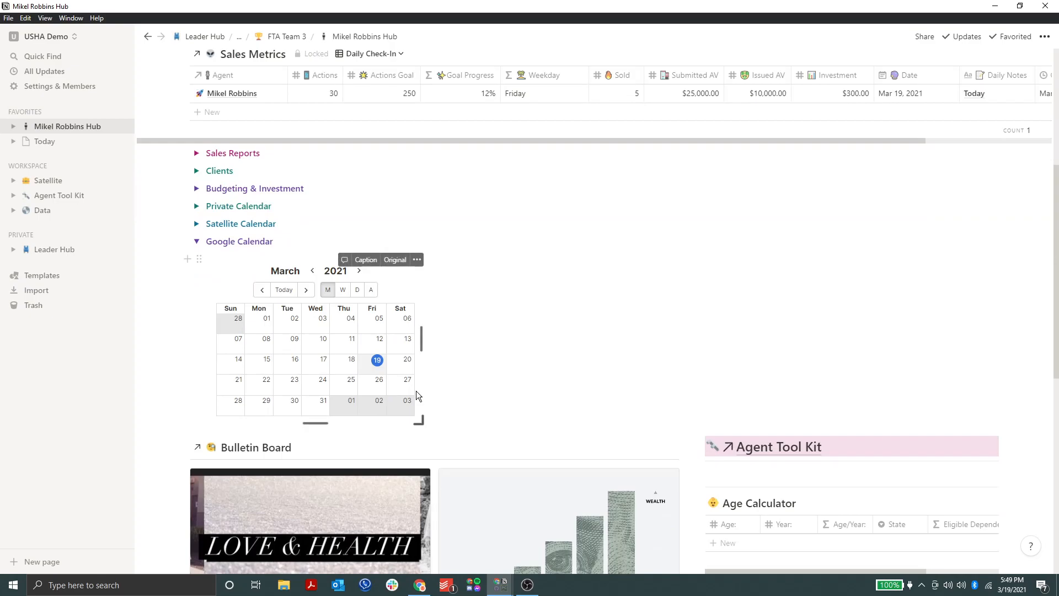
pyautogui.moveTo(420, 421); pyautogui.dragTo(605, 499)
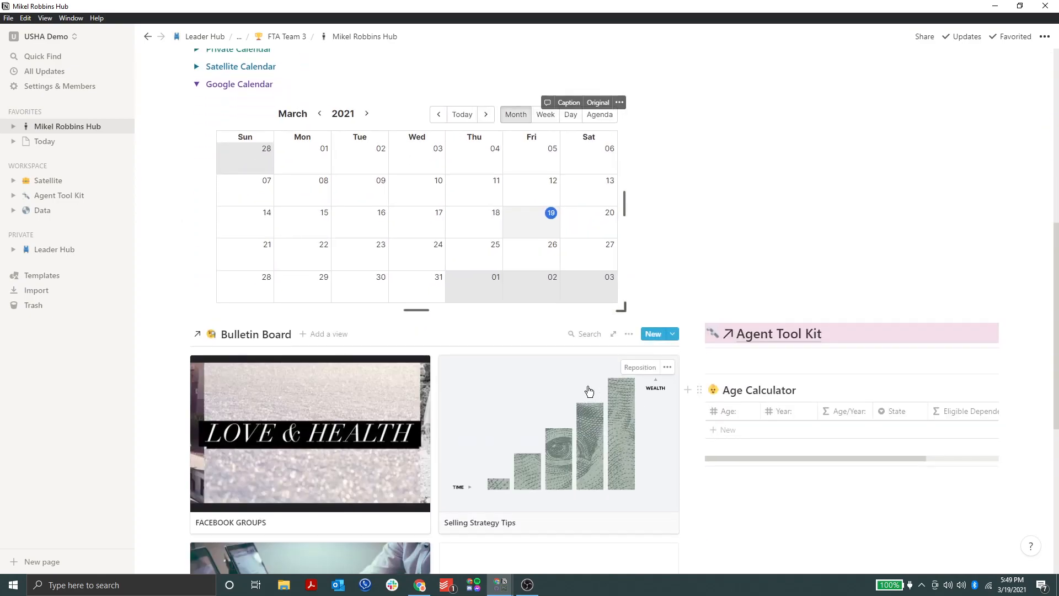
pyautogui.scroll(3, 568, 379)
# - Switch to Chrome, leave the Indify widget configuration, and open the account's own calendar settings in Google Calendar
pyautogui.hotkey('alt', 'Tab')
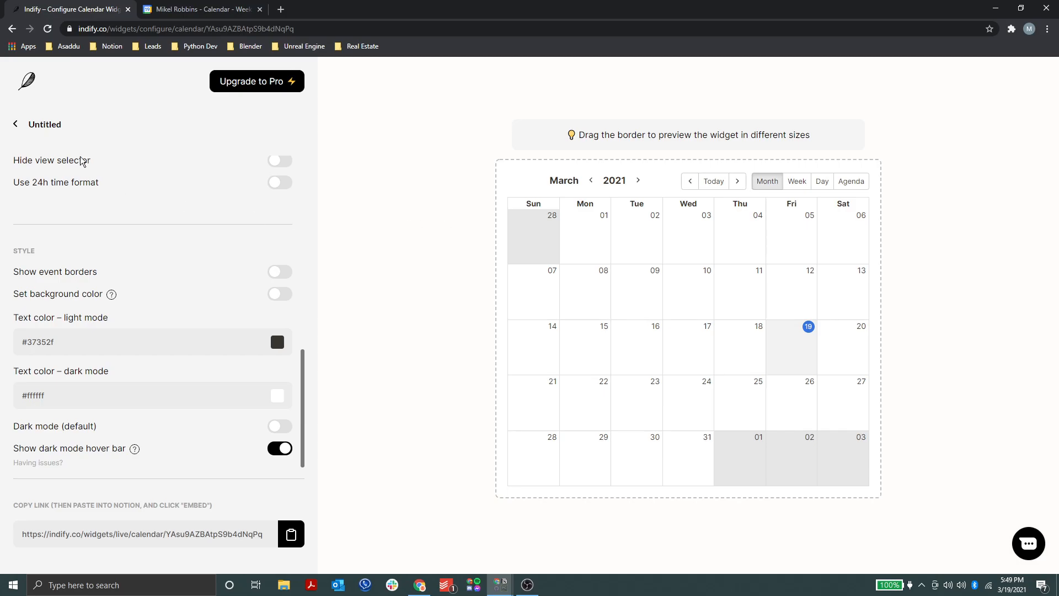
pyautogui.click(16, 124)
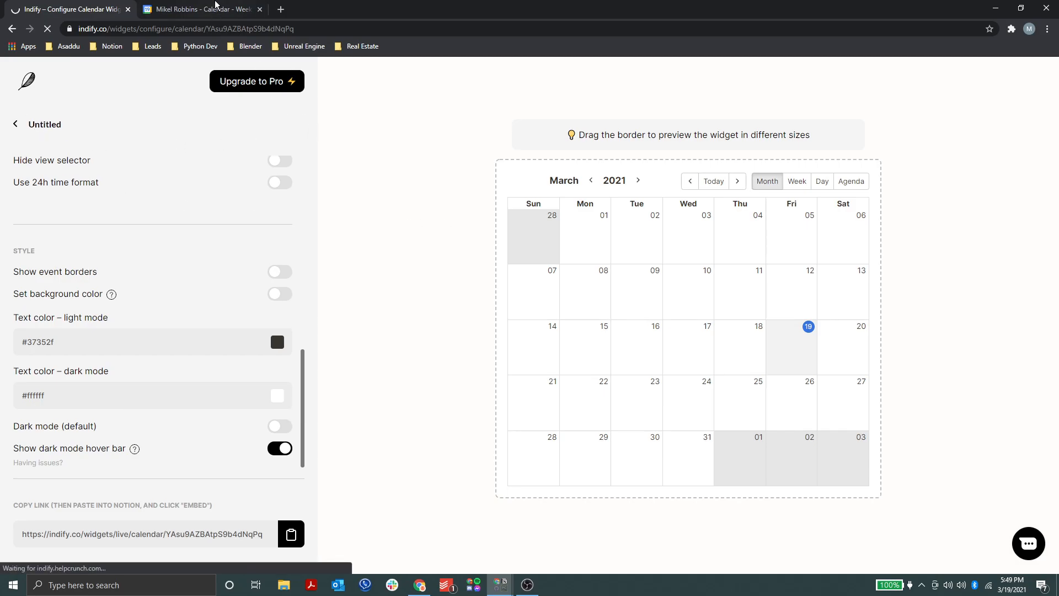
pyautogui.click(230, 11)
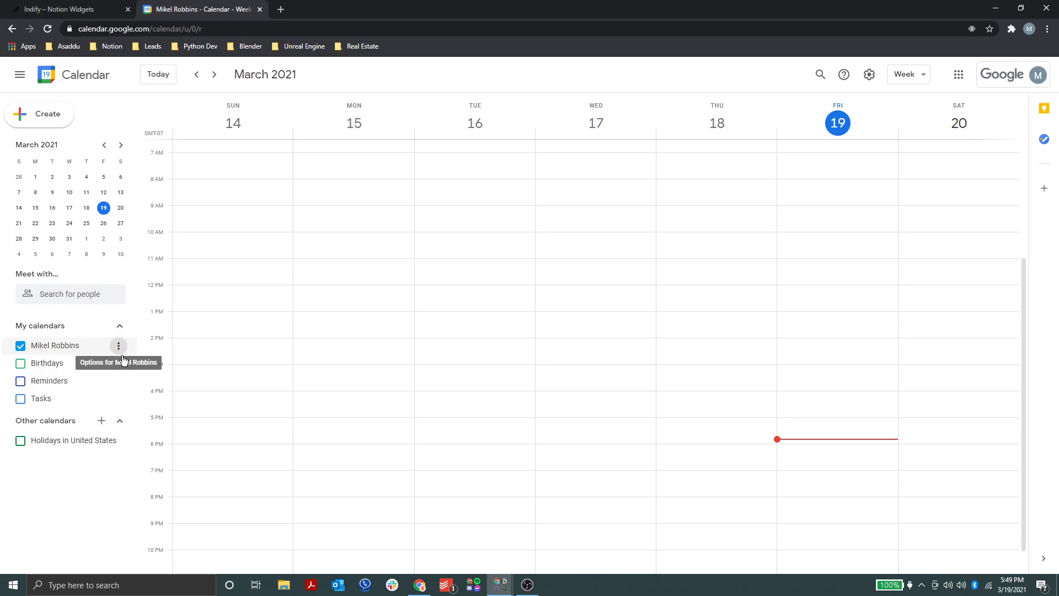
pyautogui.click(119, 347)
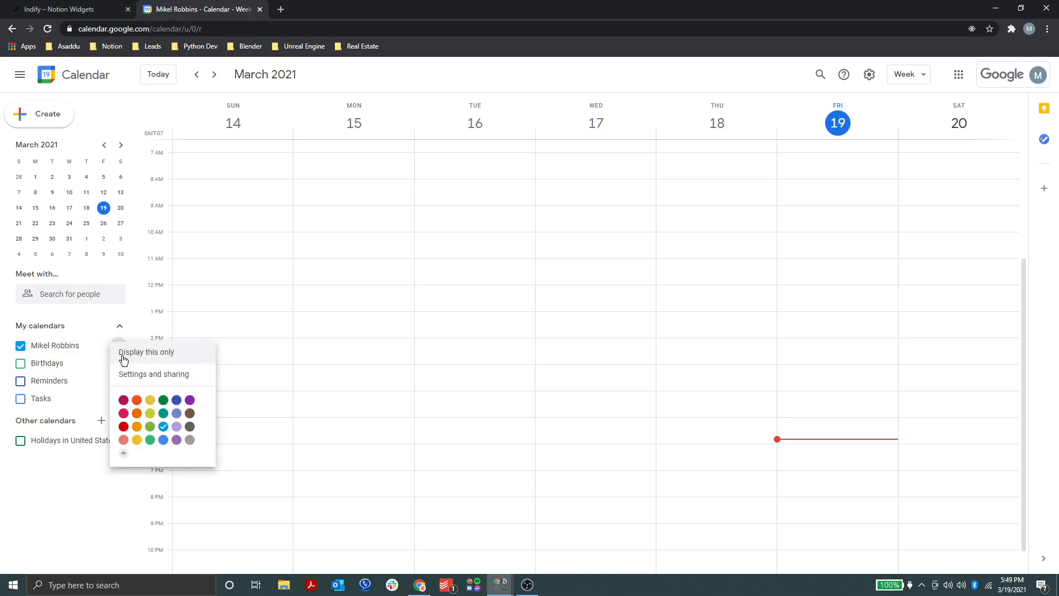
pyautogui.click(144, 376)
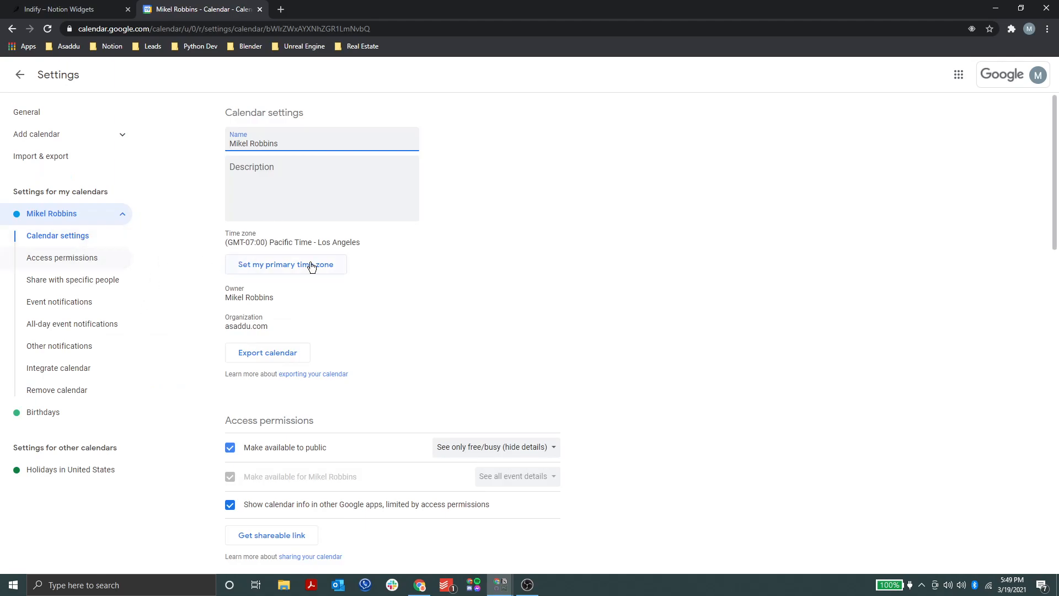
# - Turn the calendar's public availability off and back on, accepting the visibility warning
pyautogui.scroll(-2, 369, 298)
pyautogui.click(231, 357)
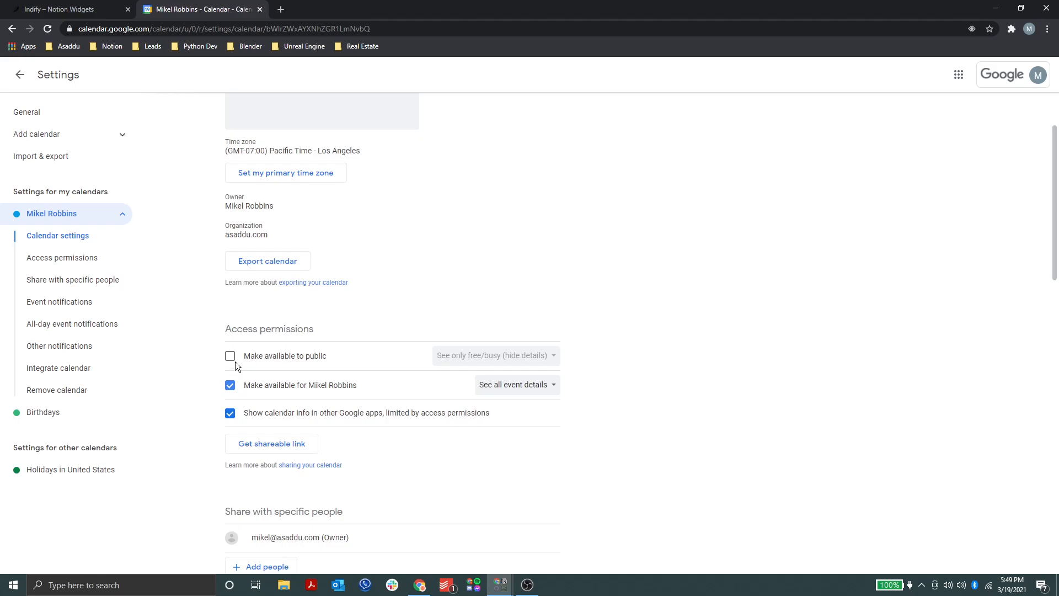
pyautogui.click(230, 357)
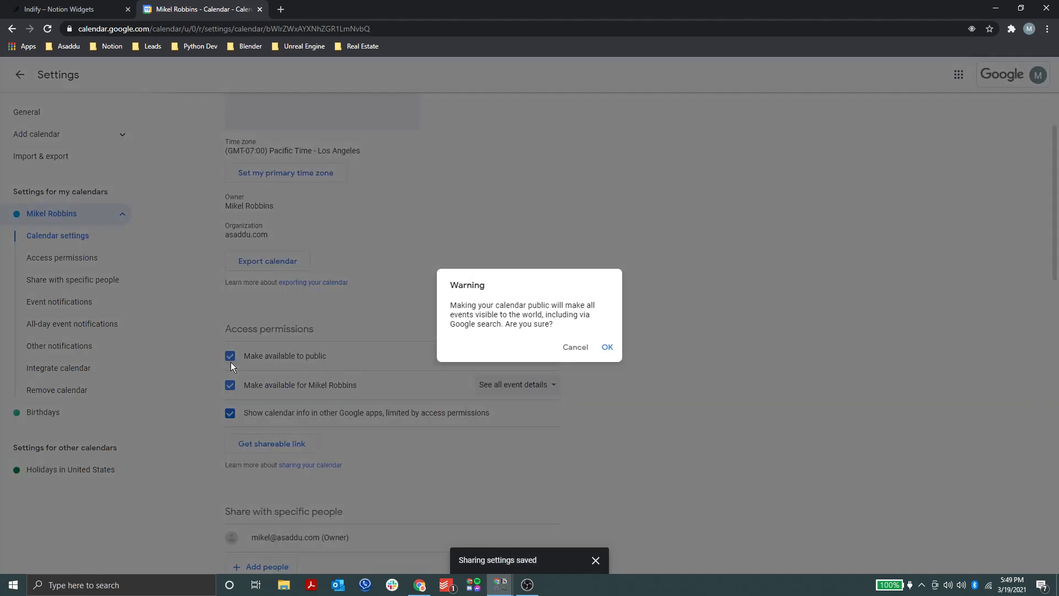
pyautogui.click(617, 345)
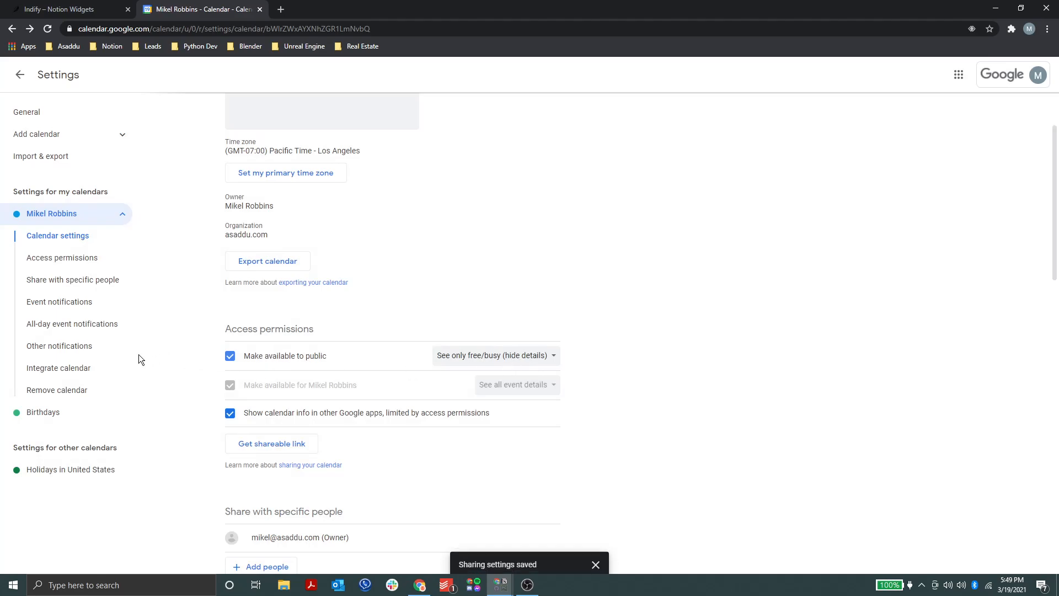
# - Go to the calendar's integration settings and select its public URL
pyautogui.click(69, 371)
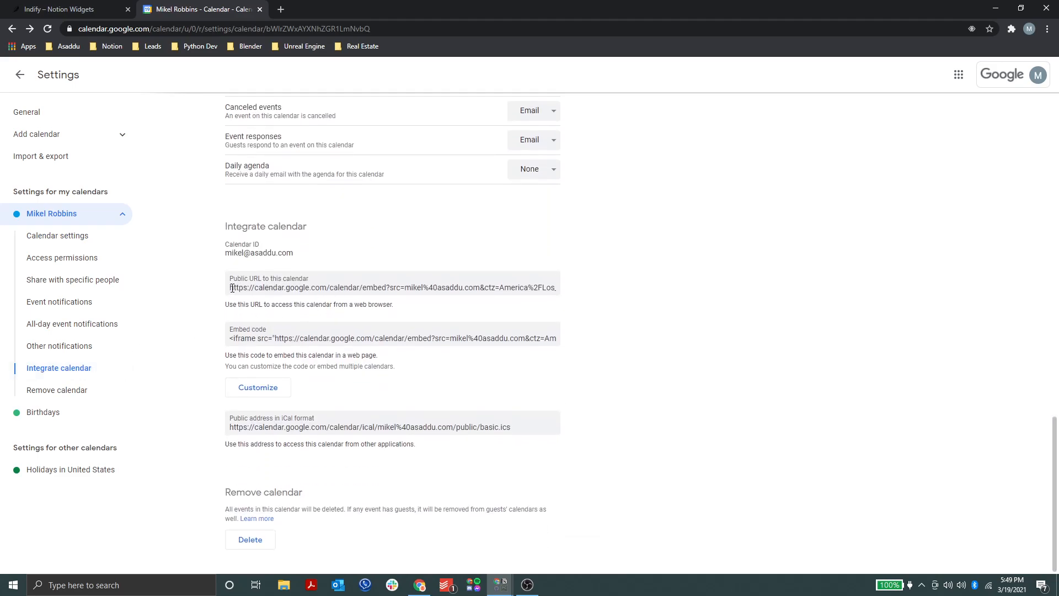
pyautogui.click(231, 288)
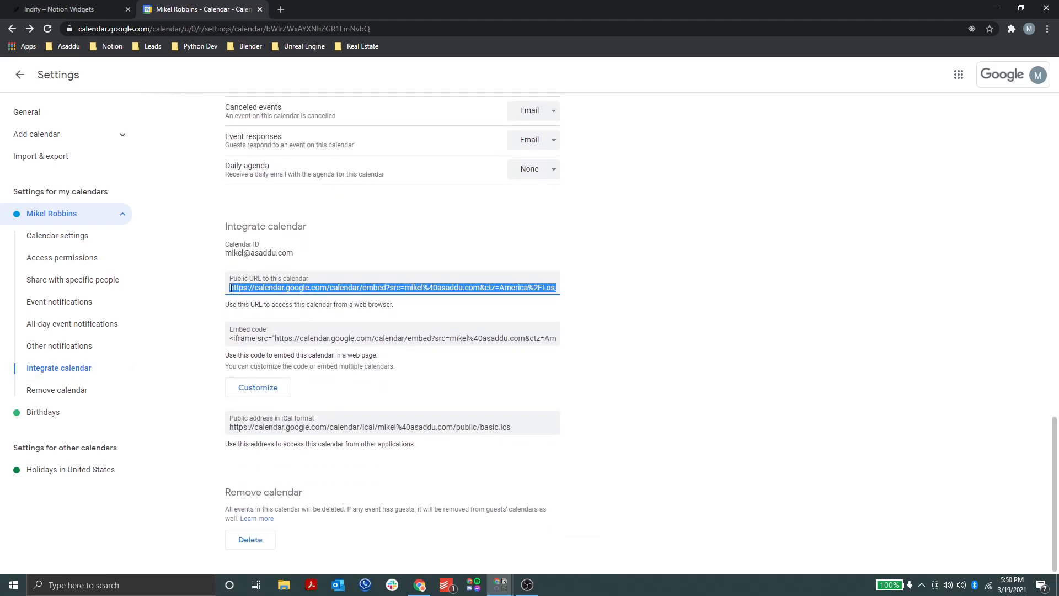
pyautogui.hotkey('ctrl', 'Tab')
# - Switch back to the hub page in Notion and make the embedded calendar taller and as wide as the Bulletin Board gallery
pyautogui.hotkey('alt', 'Tab')
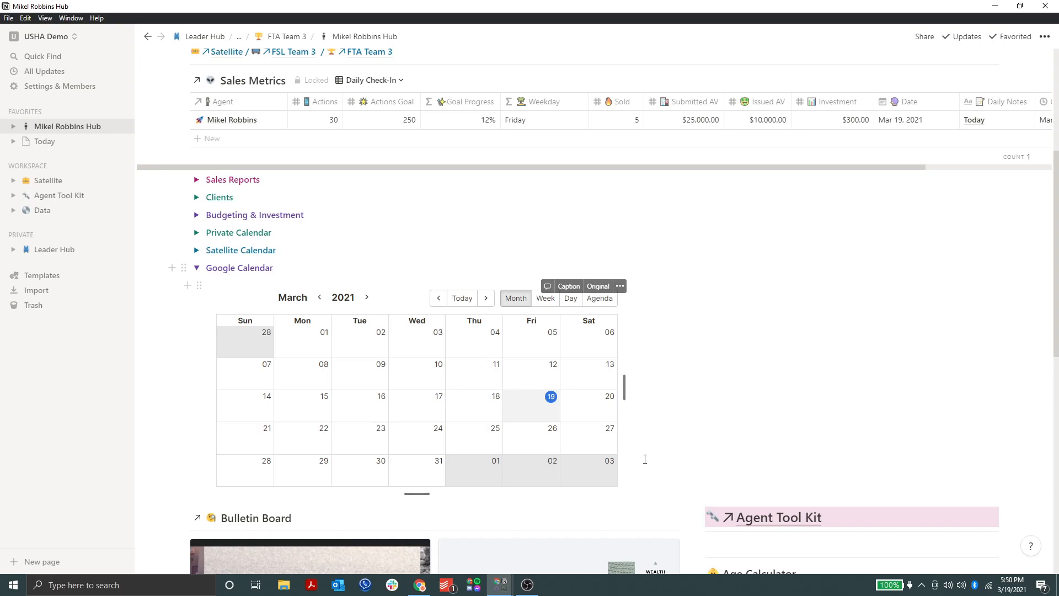
pyautogui.moveTo(625, 491); pyautogui.dragTo(727, 386)
pyautogui.moveTo(731, 236); pyautogui.dragTo(673, 470)
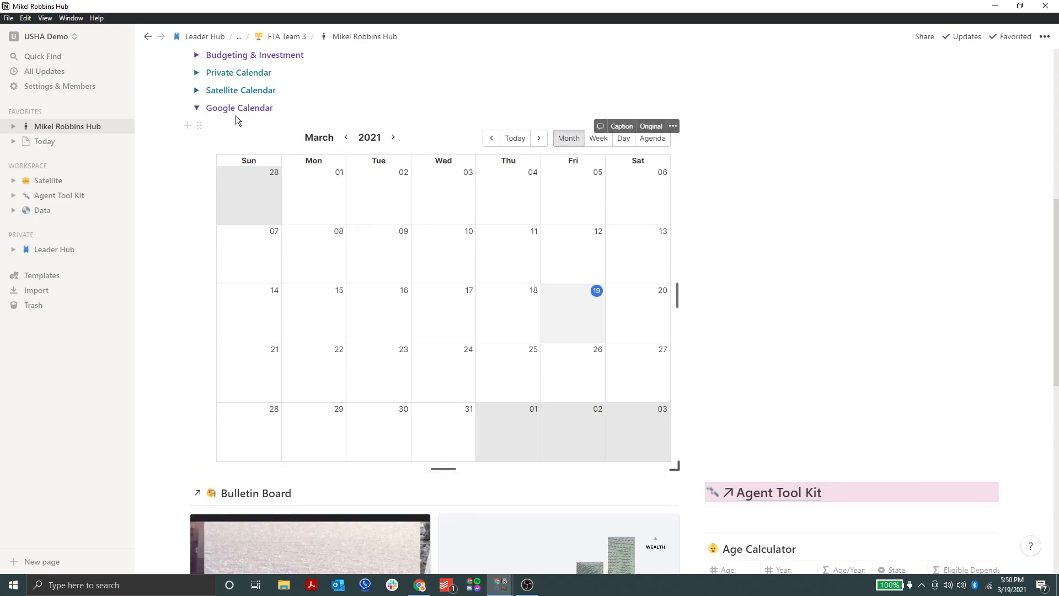
# - Collapse and reopen the Google Calendar toggle to check the embedded calendar on the hub page
pyautogui.click(197, 108)
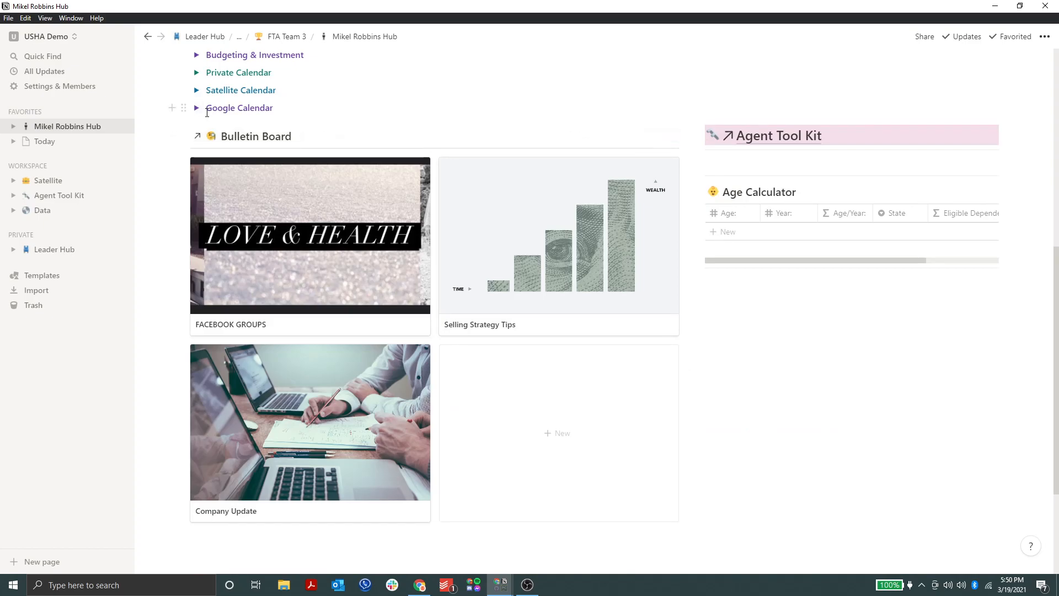
pyautogui.click(196, 108)
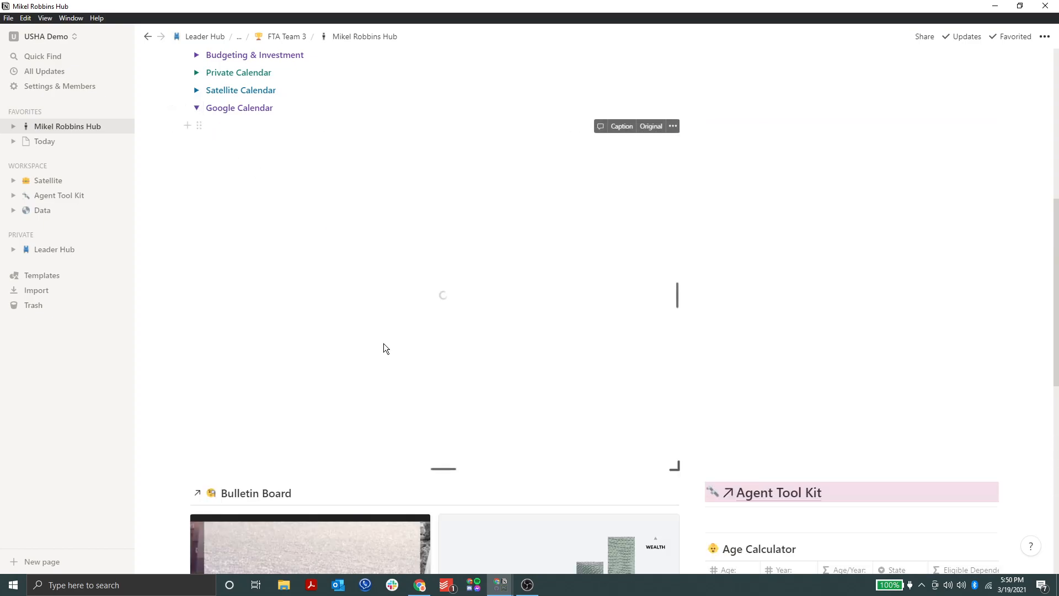
pyautogui.scroll(5, 385, 347)
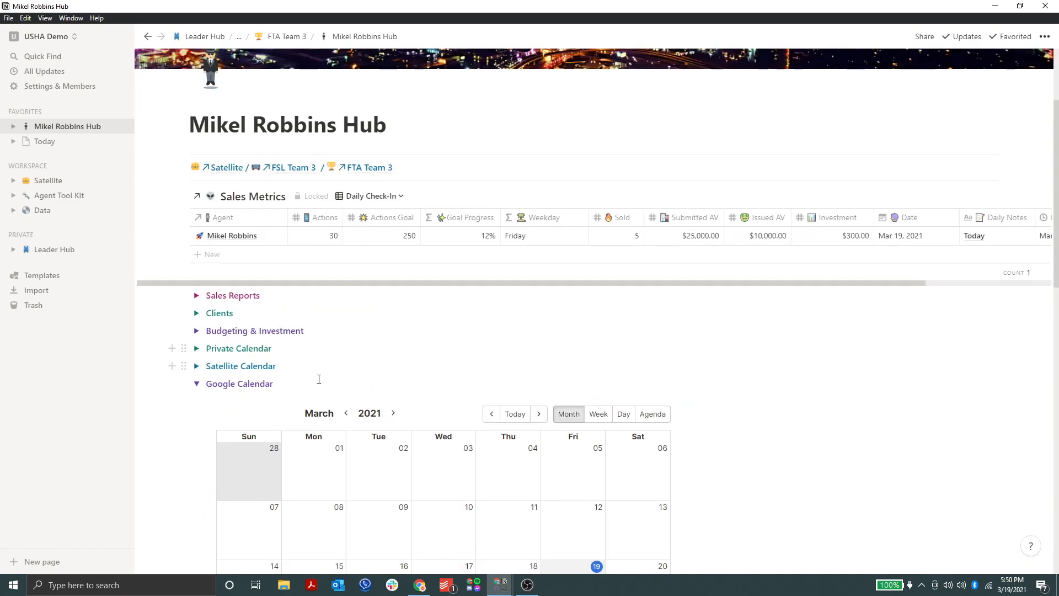